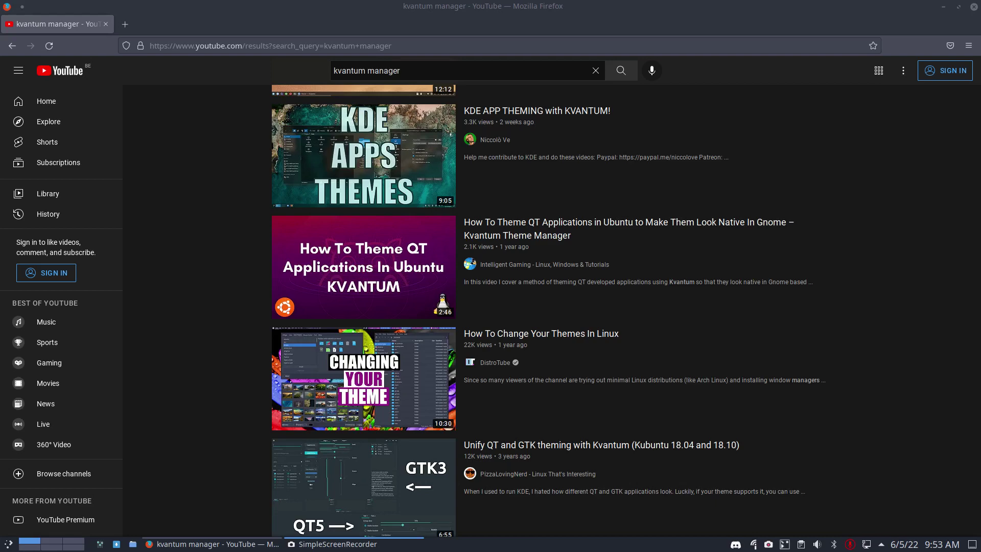
scroll(512, 346, "up", 5)
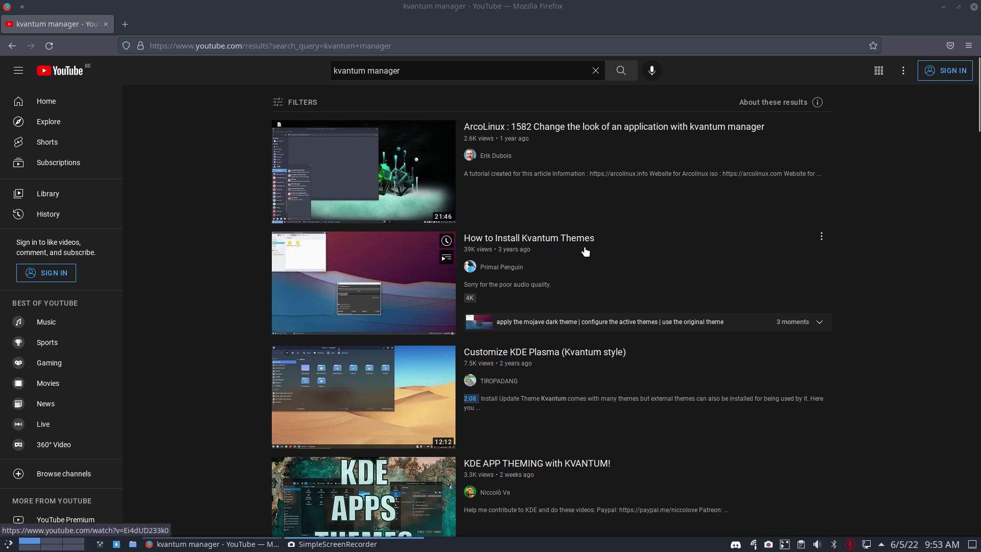
mouse_move(633, 376)
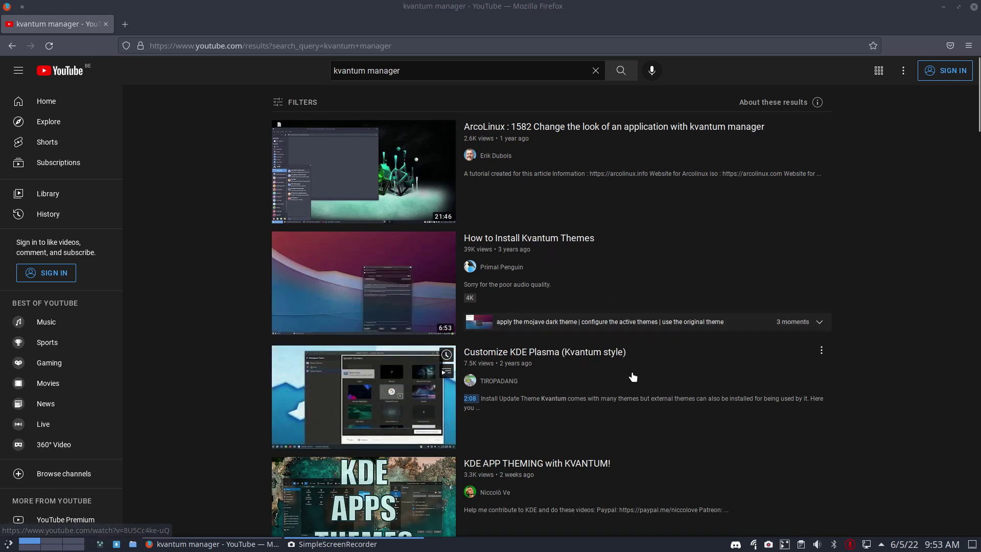
scroll(629, 368, "down", 2)
scroll(631, 372, "down", 1)
scroll(631, 376, "down", 2)
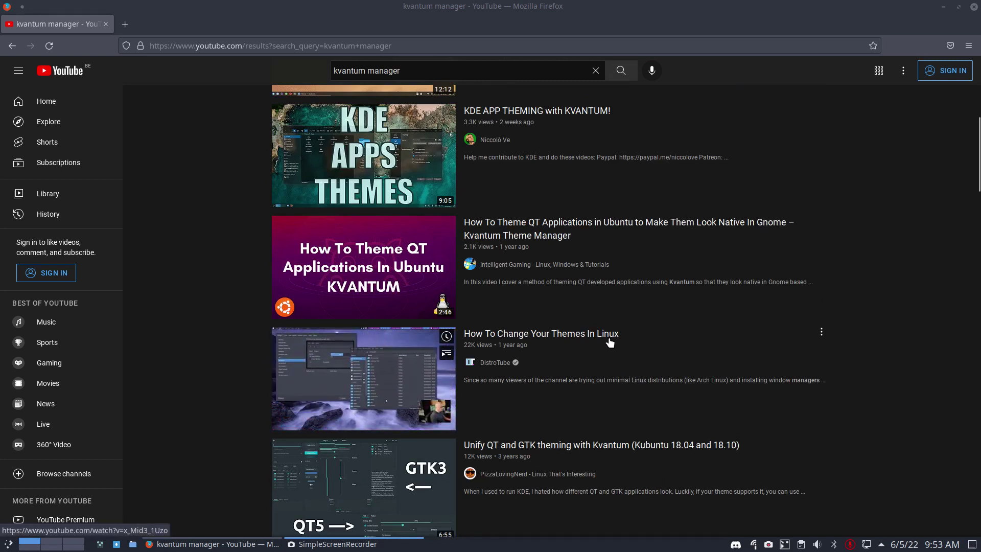
scroll(363, 387, "down", 3)
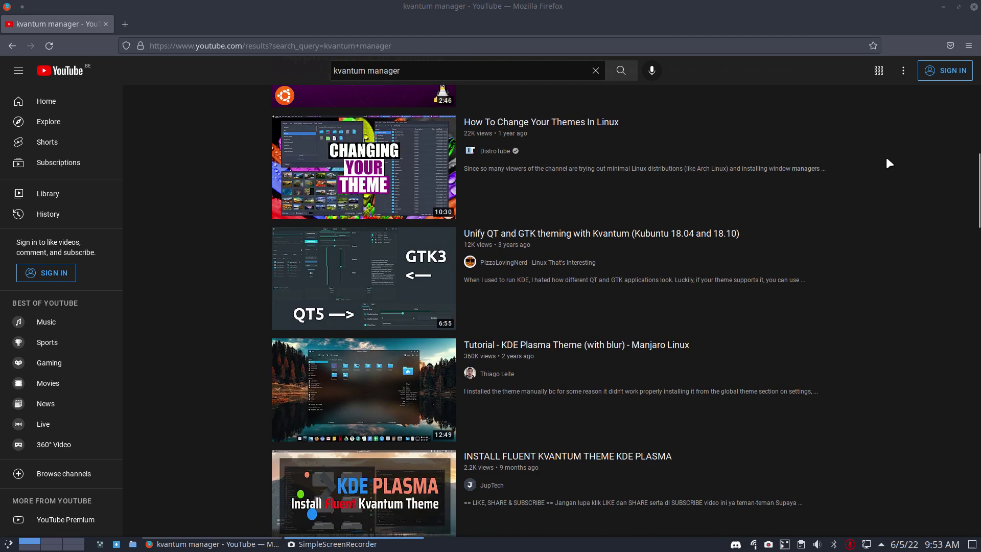
Minimize the browser, drop down Yakuake, and run 'yay kvantum' to list Kvantum packages.
left_click(942, 7)
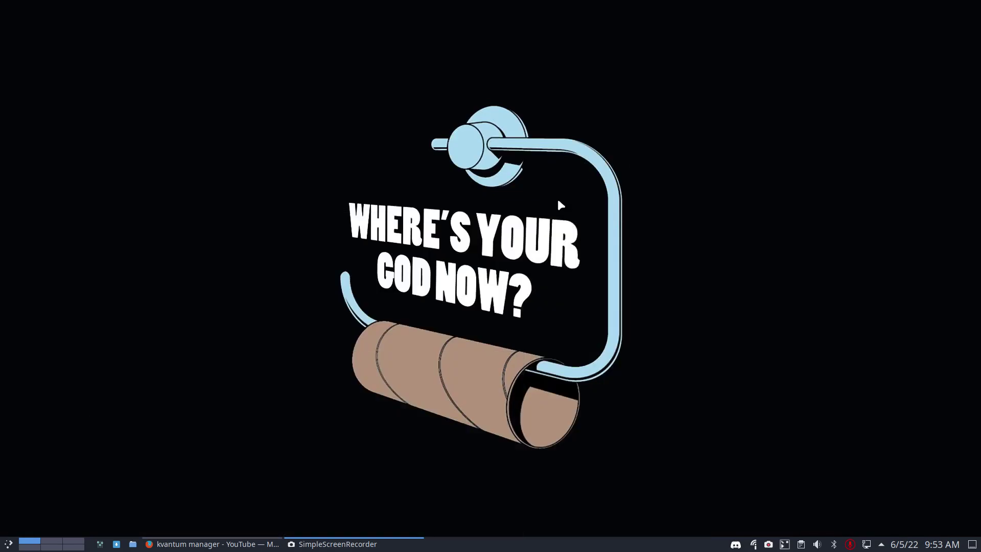
key("F12")
type("ya")
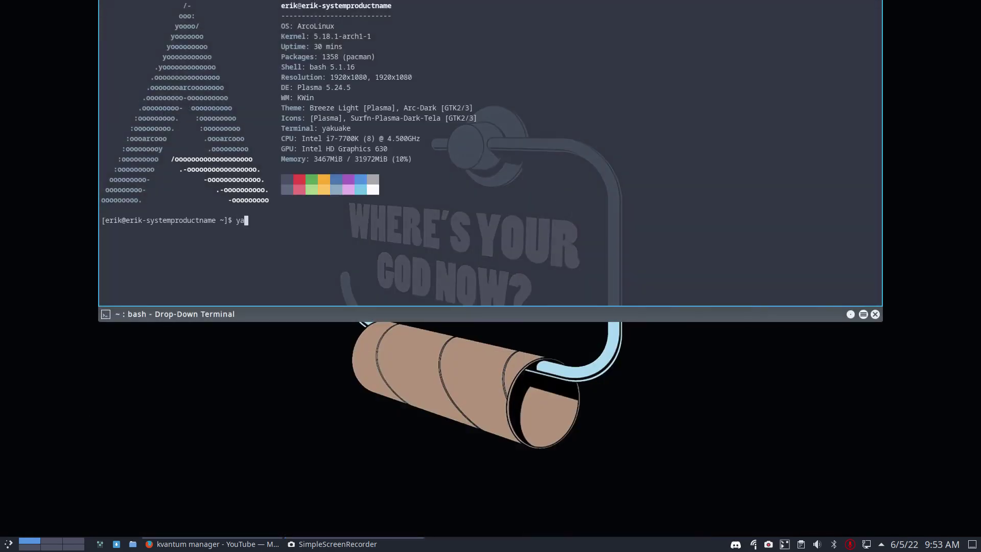
type("y kvan")
type("tum")
key("Return")
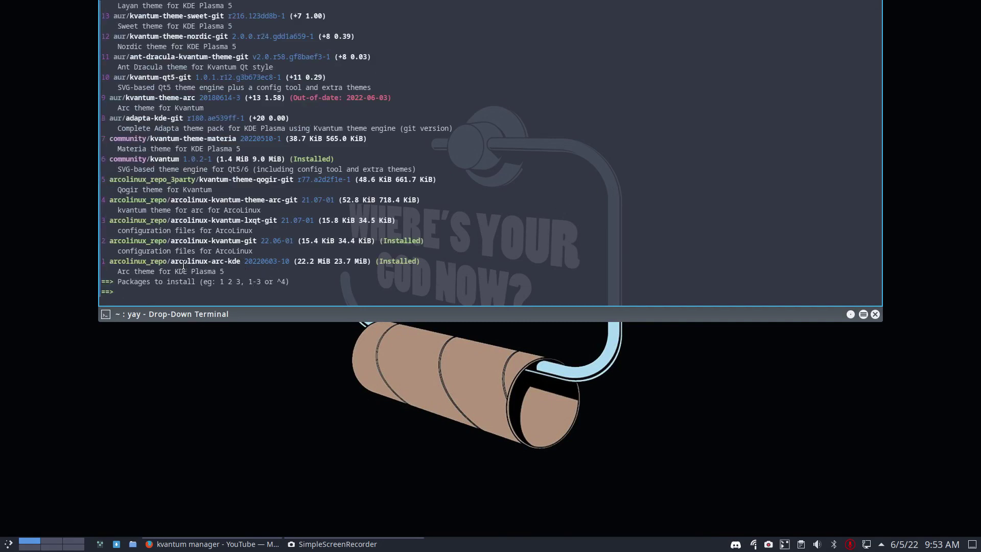
left_click_drag(174, 261, 265, 261)
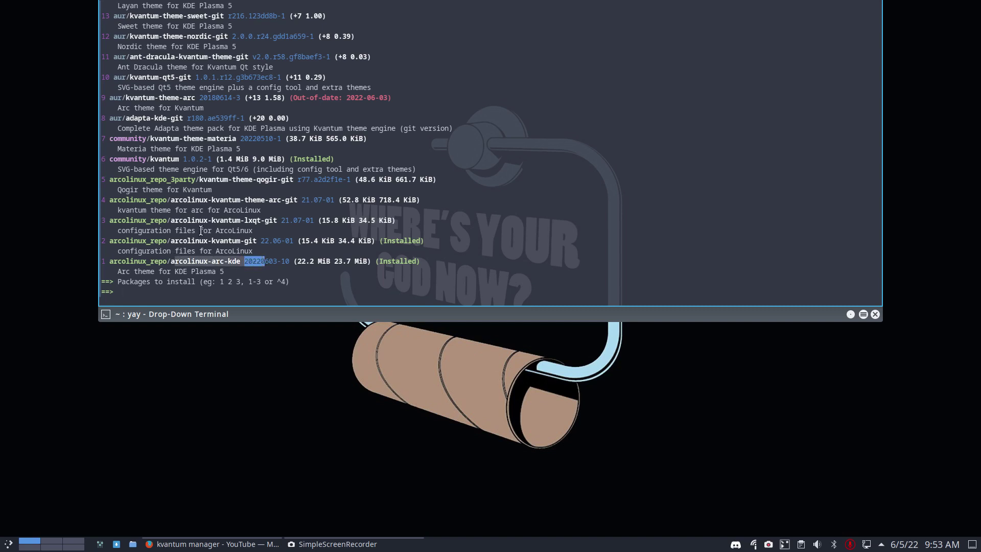
left_click_drag(207, 220, 264, 220)
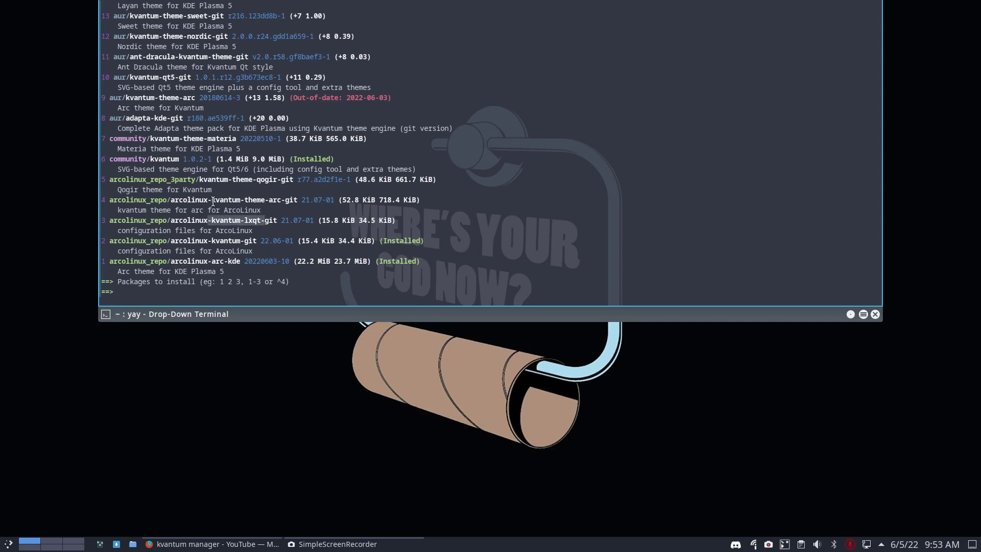
left_click_drag(212, 200, 271, 201)
scroll(175, 253, "up", 2)
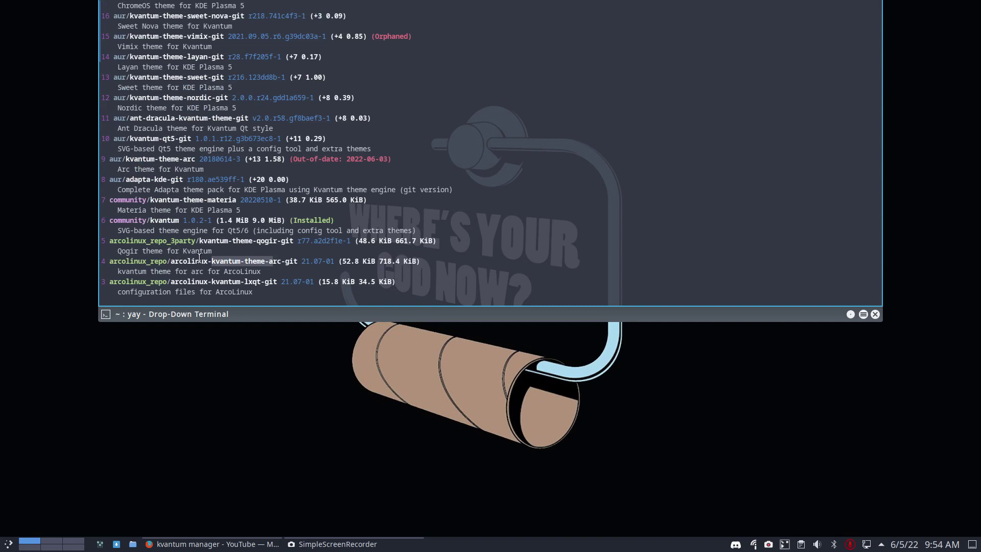
scroll(201, 266, "up", 1)
scroll(193, 257, "up", 1)
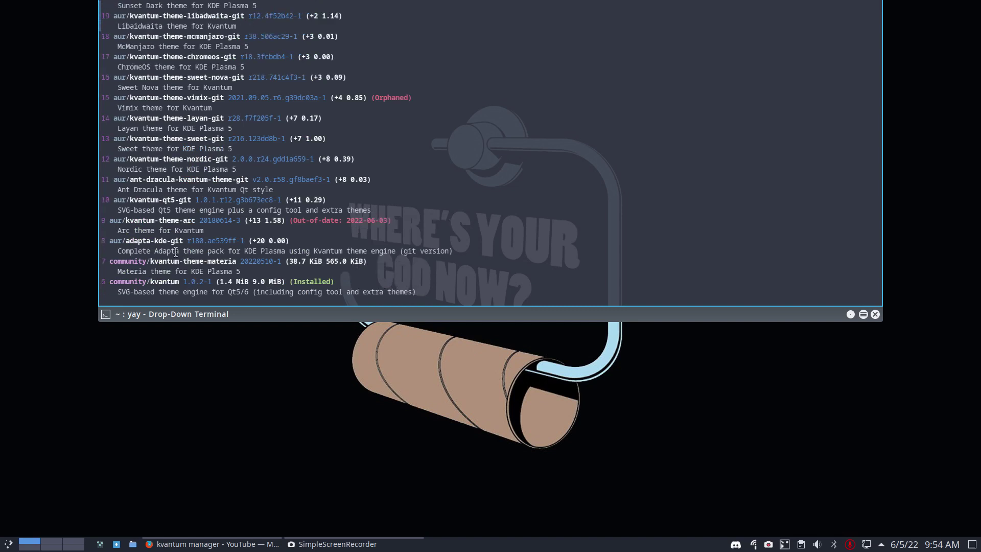
scroll(169, 251, "up", 1)
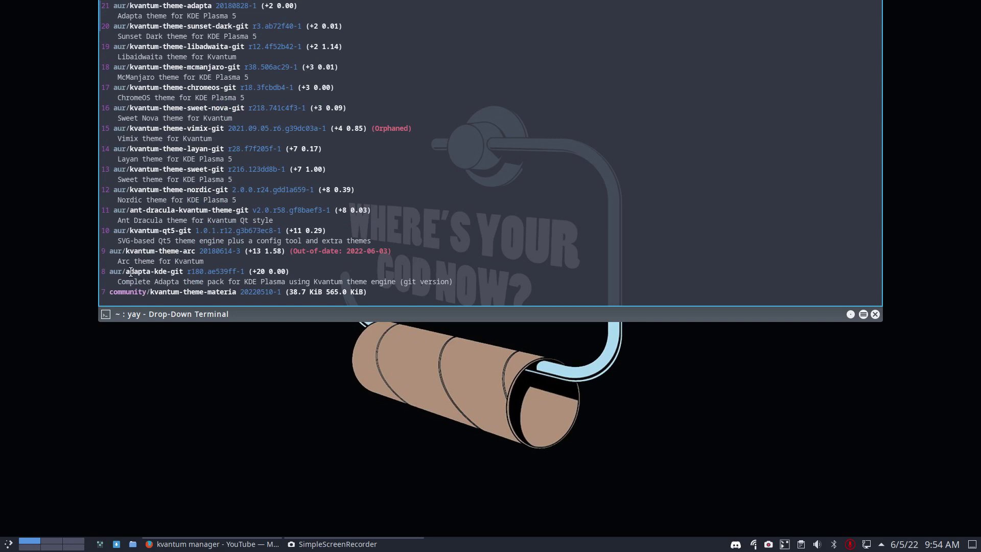
left_click_drag(126, 271, 185, 270)
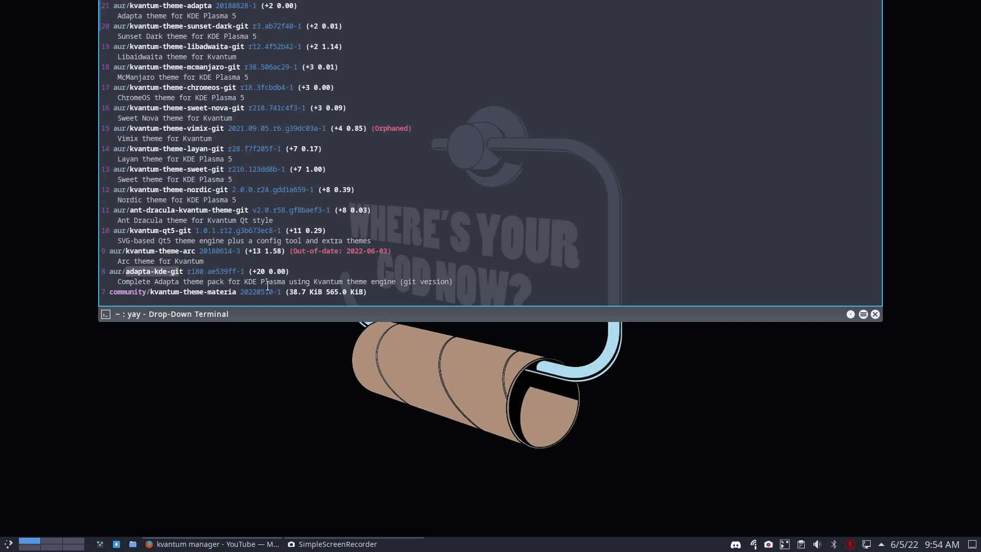
left_click_drag(310, 281, 373, 281)
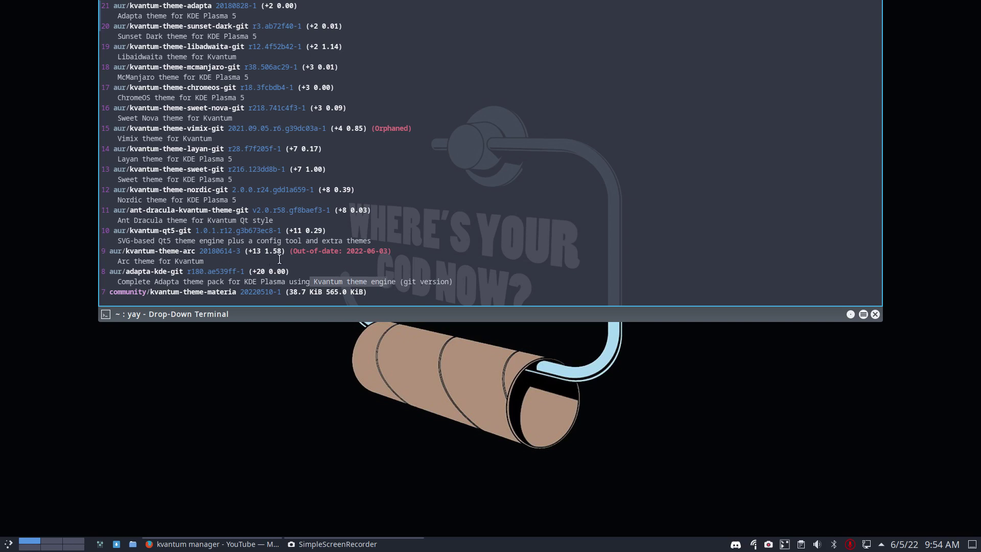
left_click(202, 251)
double_click(203, 251)
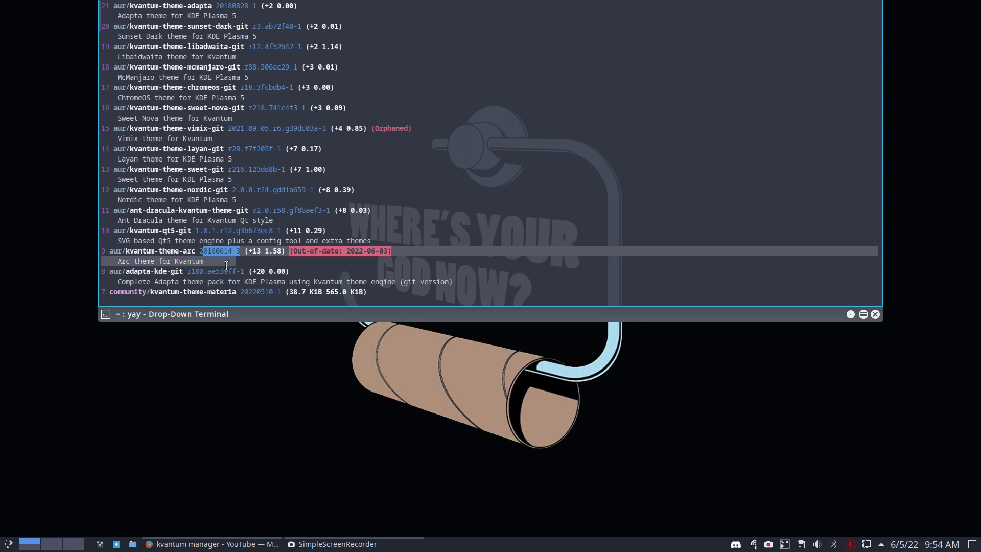
left_click_drag(128, 230, 190, 232)
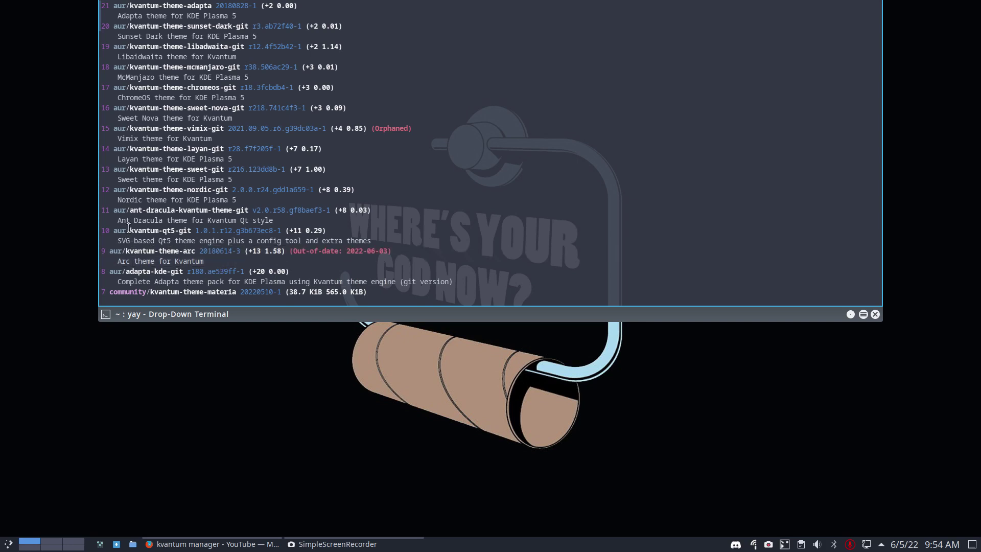
mouse_move(136, 209)
left_mouse_down()
mouse_move(181, 210)
mouse_move(211, 190)
left_mouse_up()
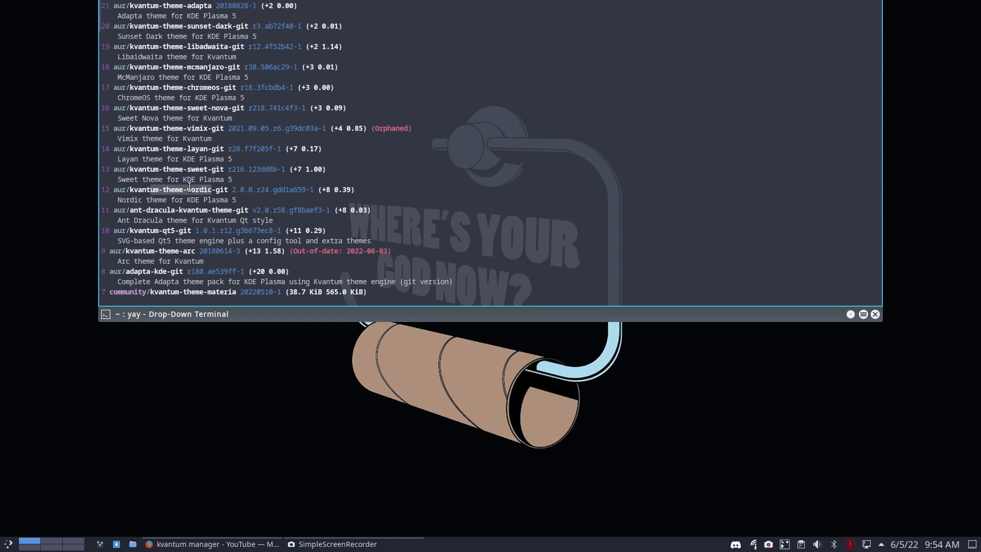
left_click_drag(132, 169, 182, 170)
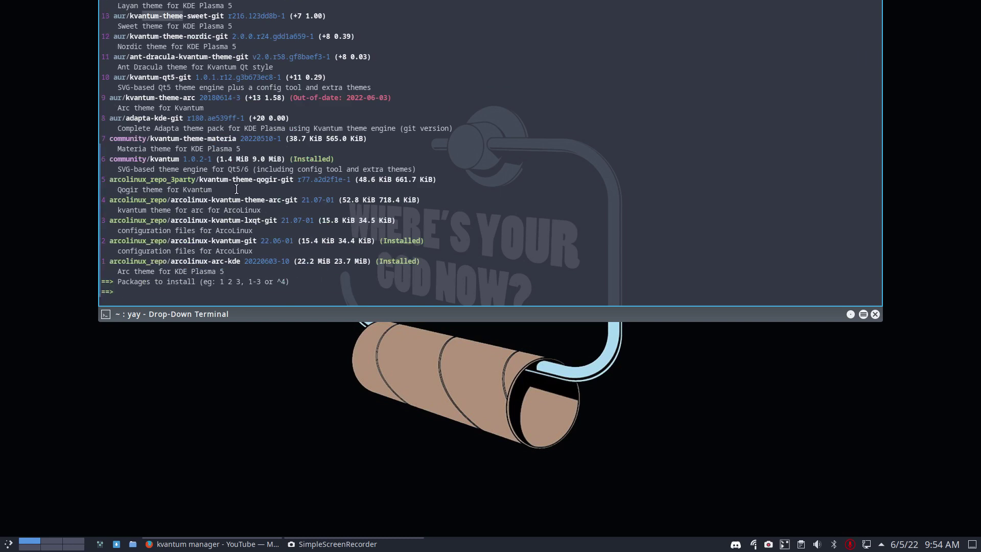
left_click_drag(248, 180, 293, 180)
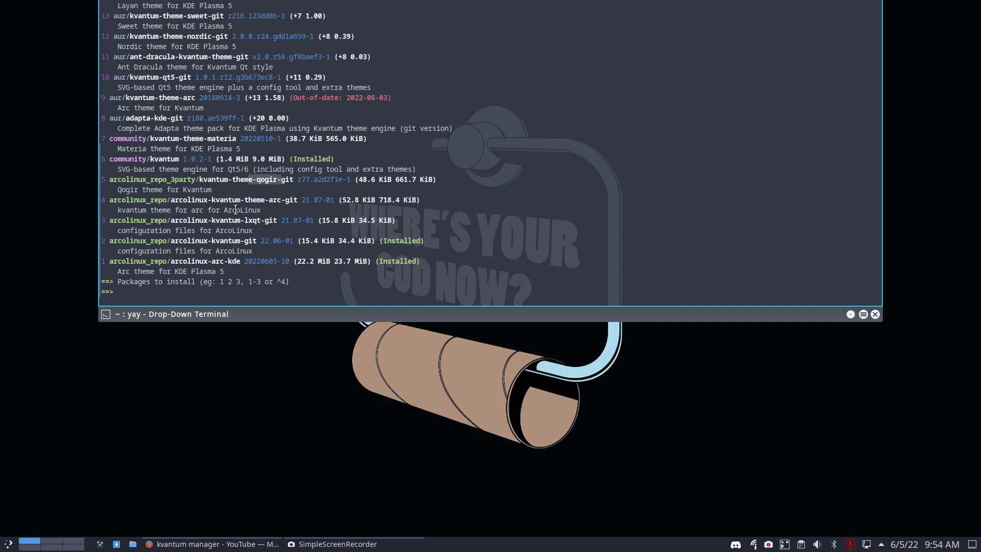
scroll(200, 199, "up", 5)
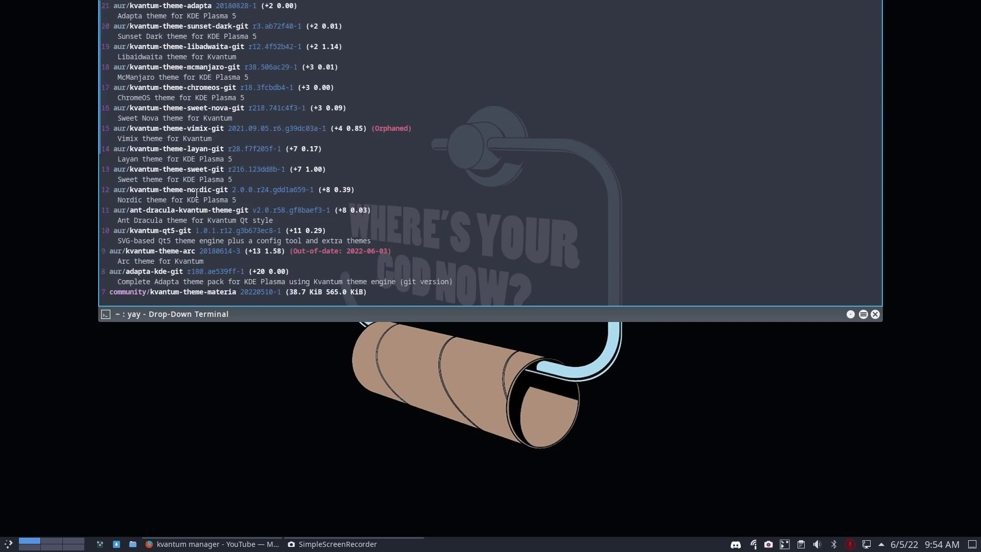
scroll(197, 193, "up", 1)
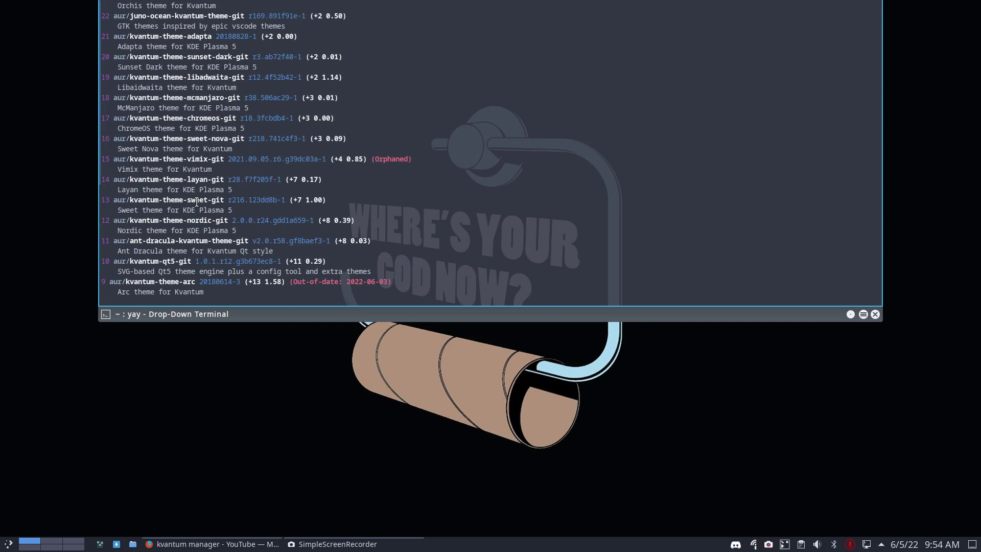
scroll(197, 201, "up", 1)
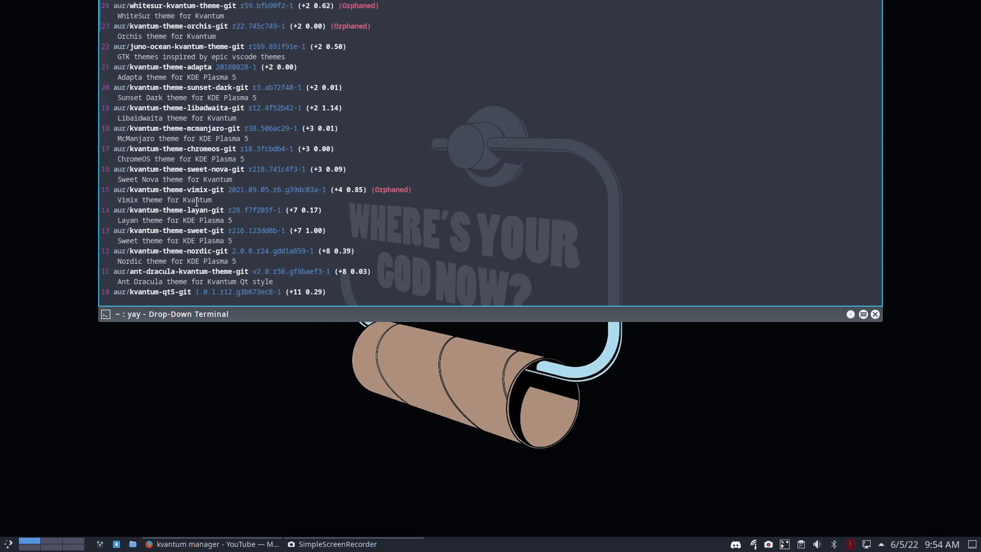
scroll(197, 201, "up", 2)
scroll(198, 201, "up", 1)
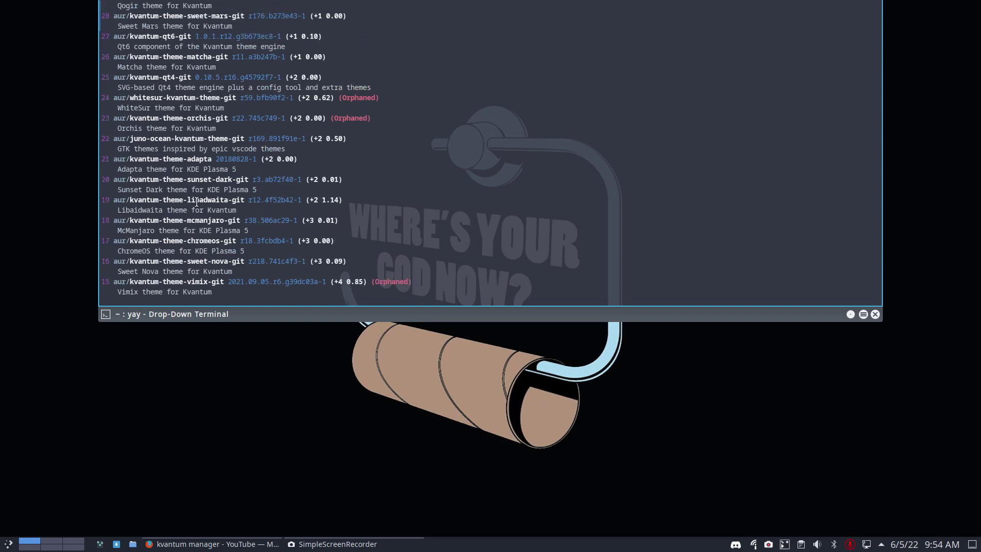
scroll(196, 201, "up", 1)
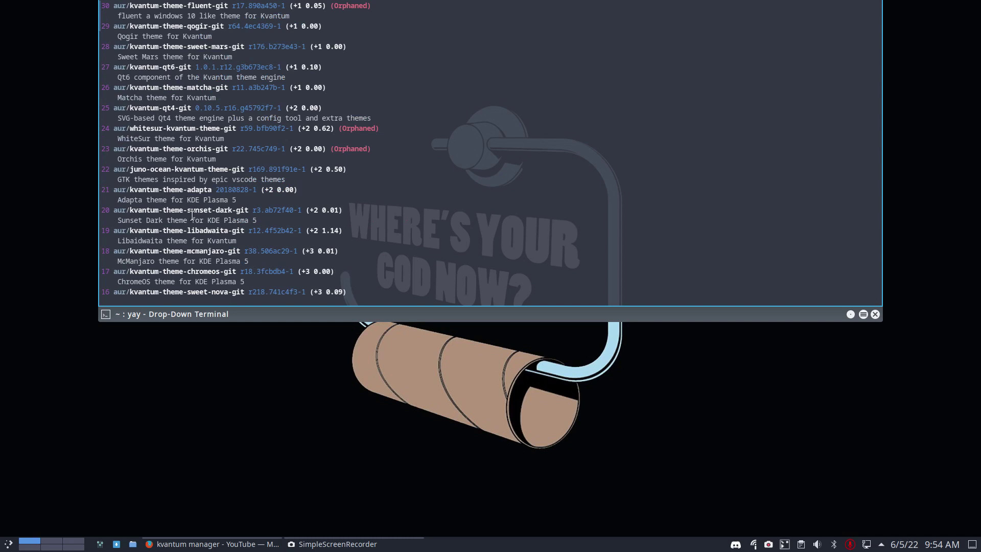
Highlight the kvantum-theme-adapta package name in the yay kvantum results.
left_click_drag(130, 190, 214, 190)
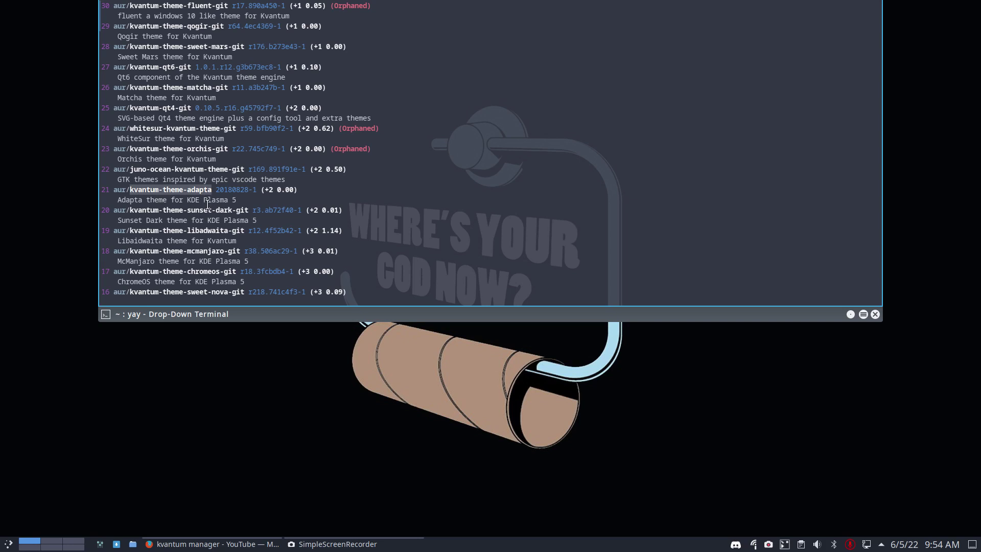
scroll(208, 214, "up", 1)
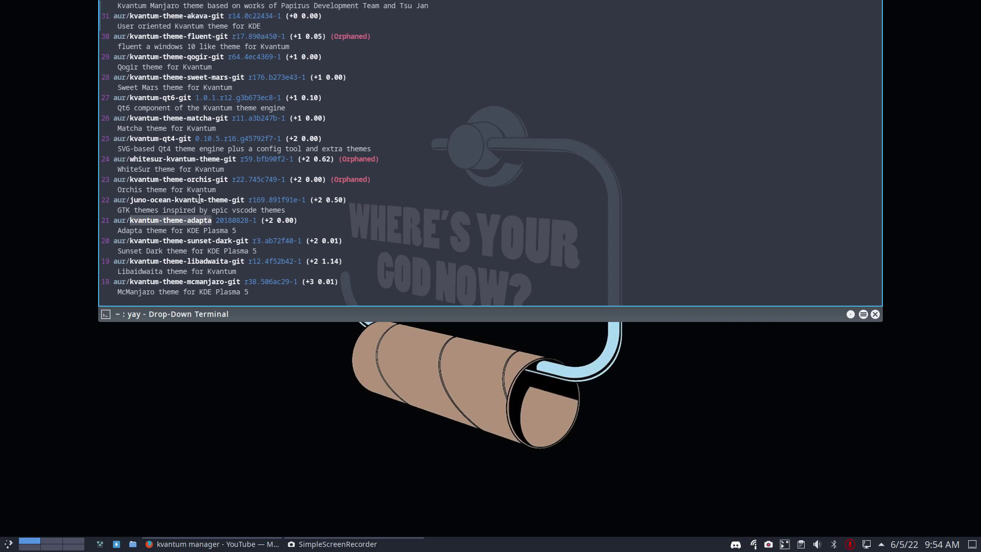
scroll(199, 199, "up", 1)
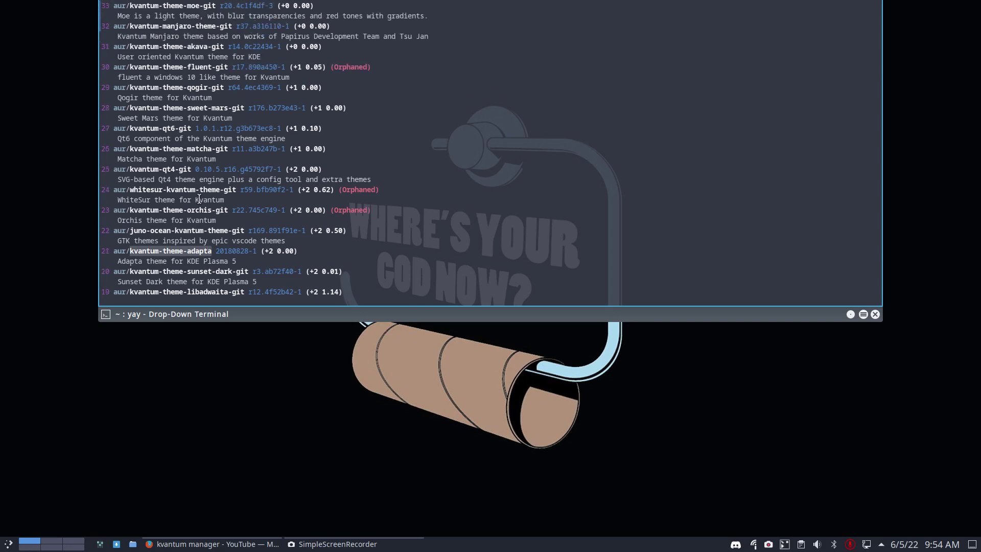
scroll(197, 182, "up", 2)
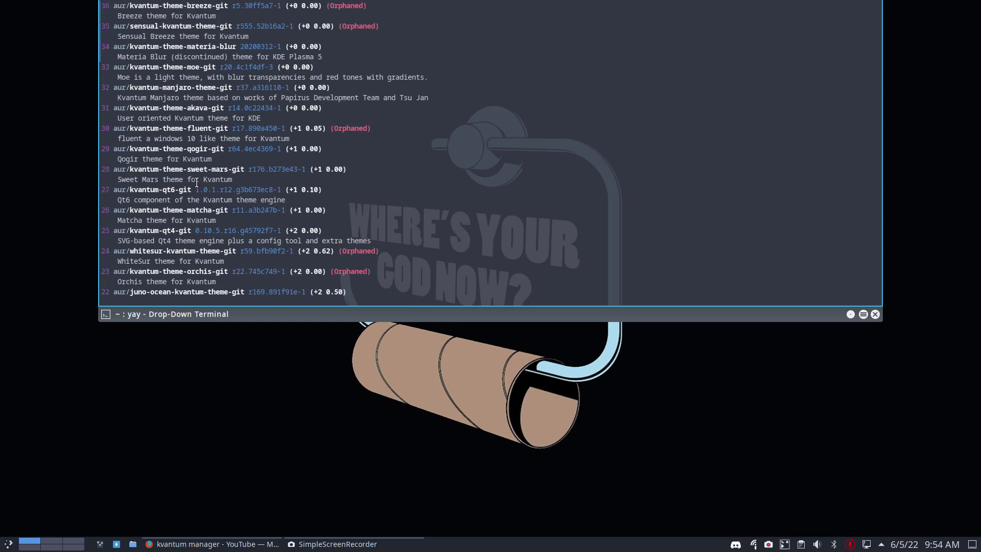
scroll(197, 183, "up", 1)
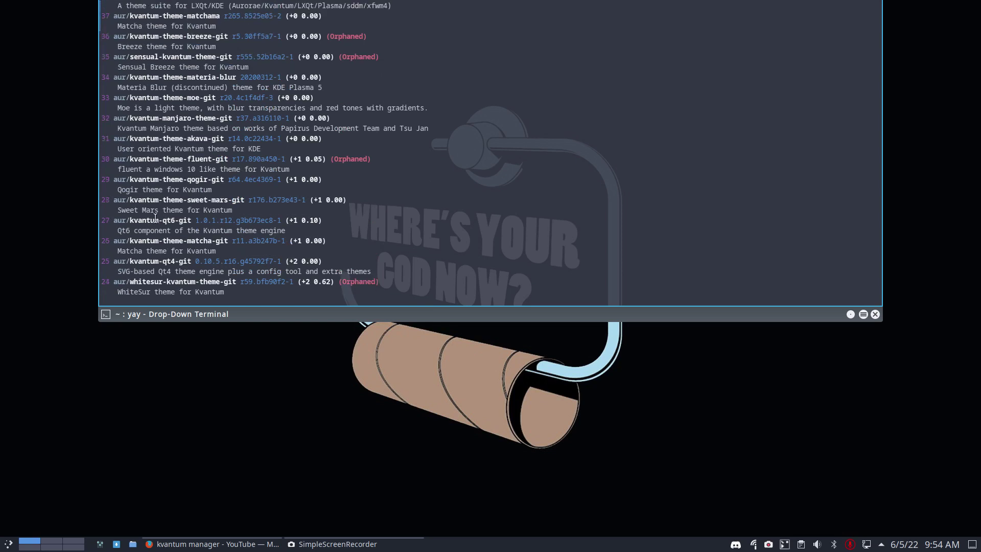
left_click_drag(158, 220, 176, 220)
scroll(203, 267, "up", 1)
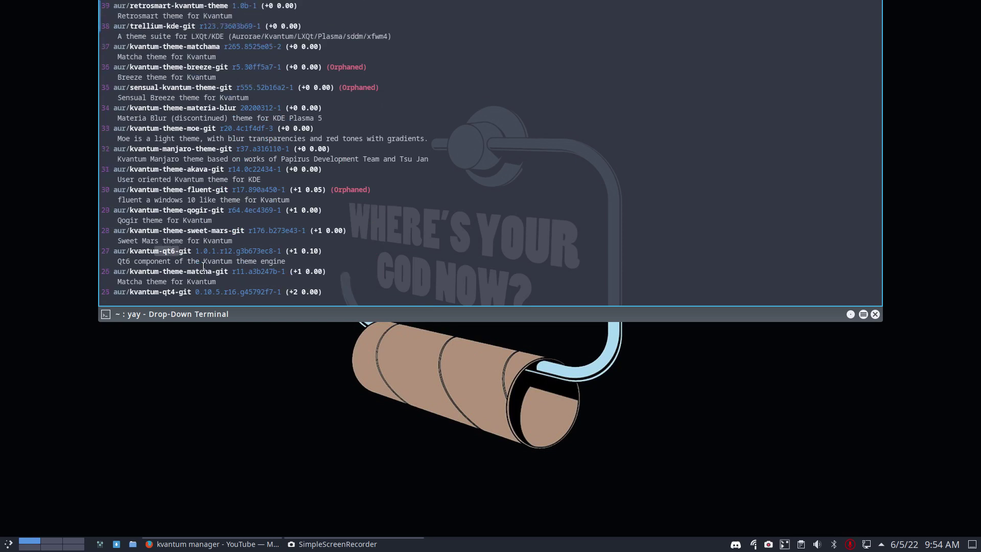
left_click_drag(186, 230, 198, 230)
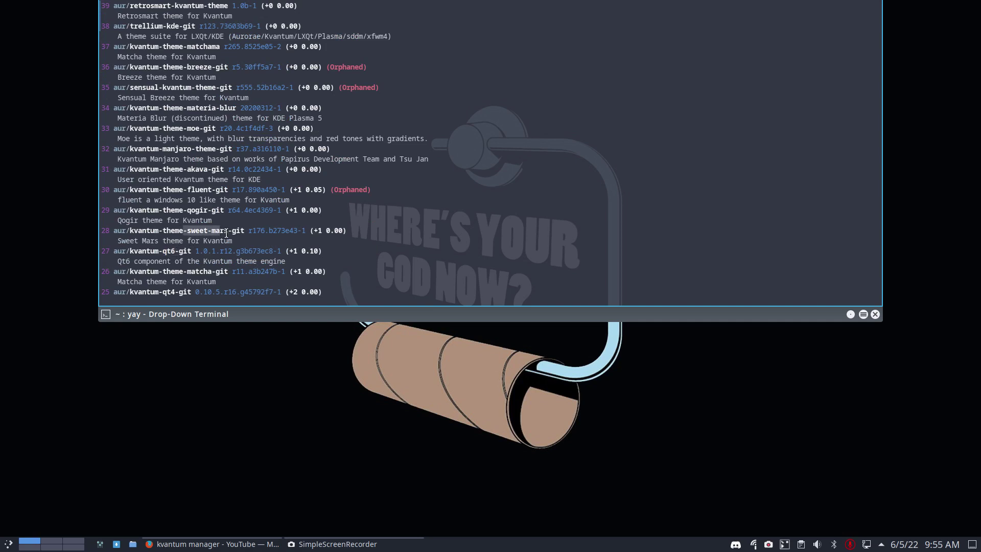
scroll(223, 232, "up", 2)
scroll(181, 230, "up", 5)
scroll(181, 230, "up", 2)
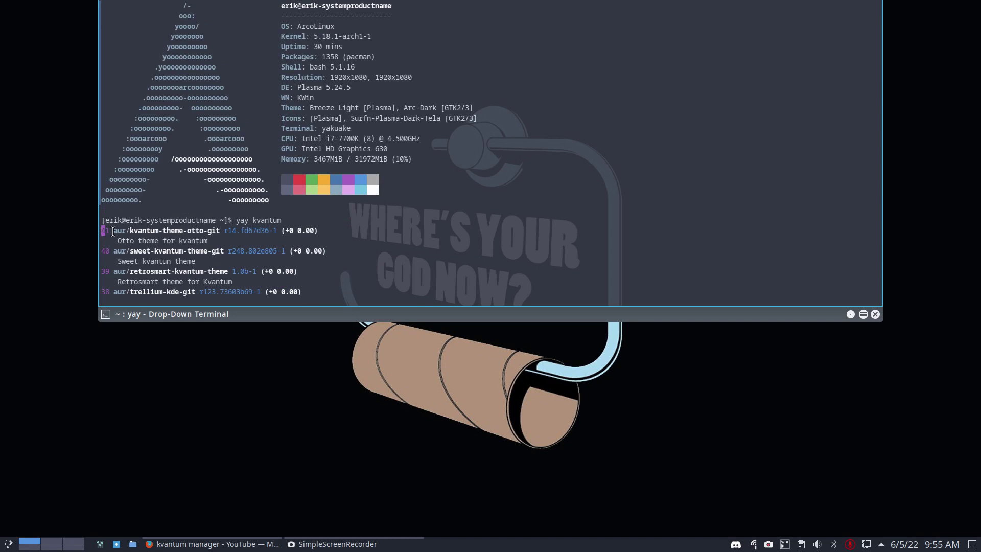
Highlight result number 41 and the Materia Blur theme entry in the package list.
left_click_drag(114, 230, 100, 230)
scroll(250, 259, "down", 3)
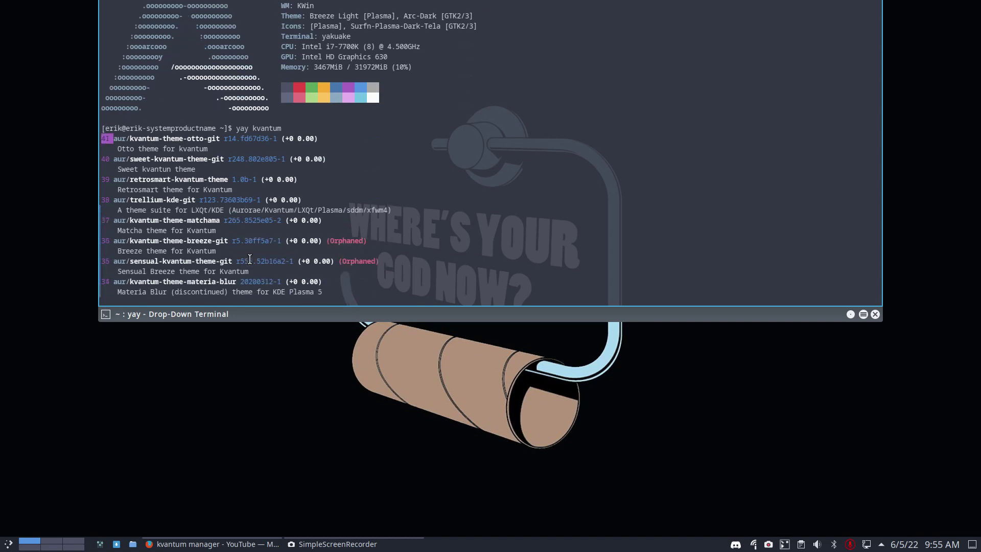
scroll(249, 259, "down", 1)
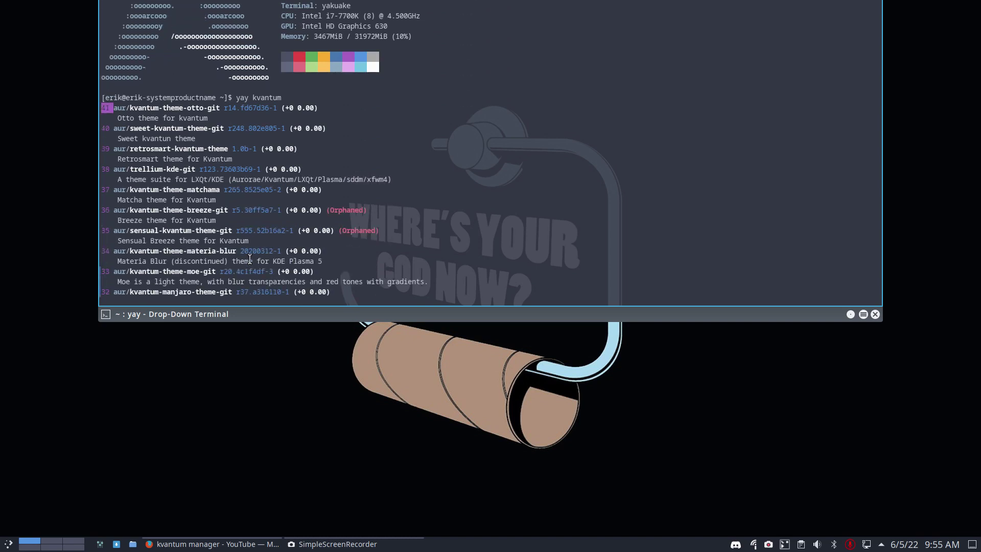
scroll(249, 259, "down", 1)
scroll(249, 260, "down", 2)
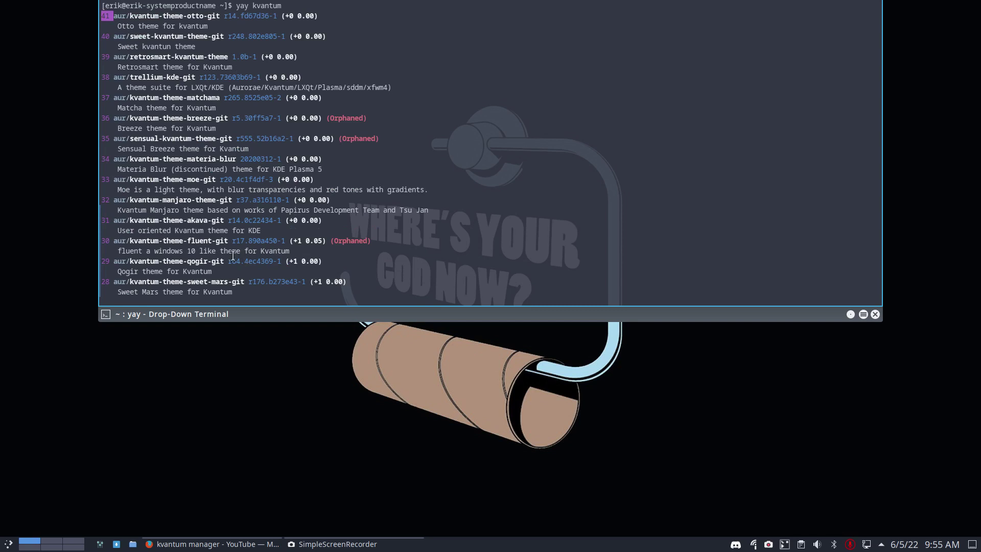
mouse_move(128, 161)
left_mouse_down()
mouse_move(227, 170)
mouse_move(240, 159)
left_mouse_up()
scroll(166, 228, "down", 1)
scroll(179, 228, "down", 3)
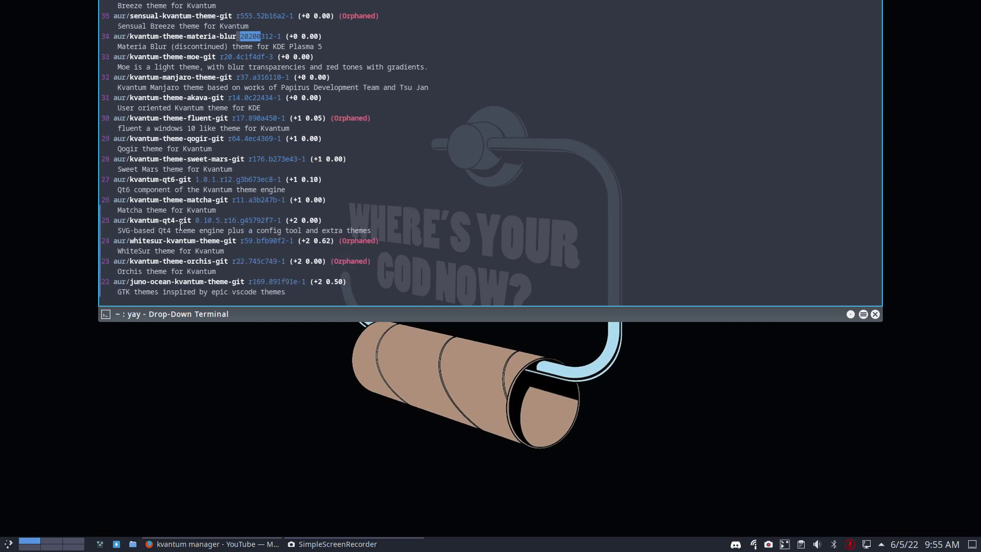
scroll(180, 228, "down", 10)
scroll(180, 228, "down", 5)
Cancel the prompt, run 'yay kvantum materia', and highlight kvantum-theme-materia-blur.
key("ctrl+c")
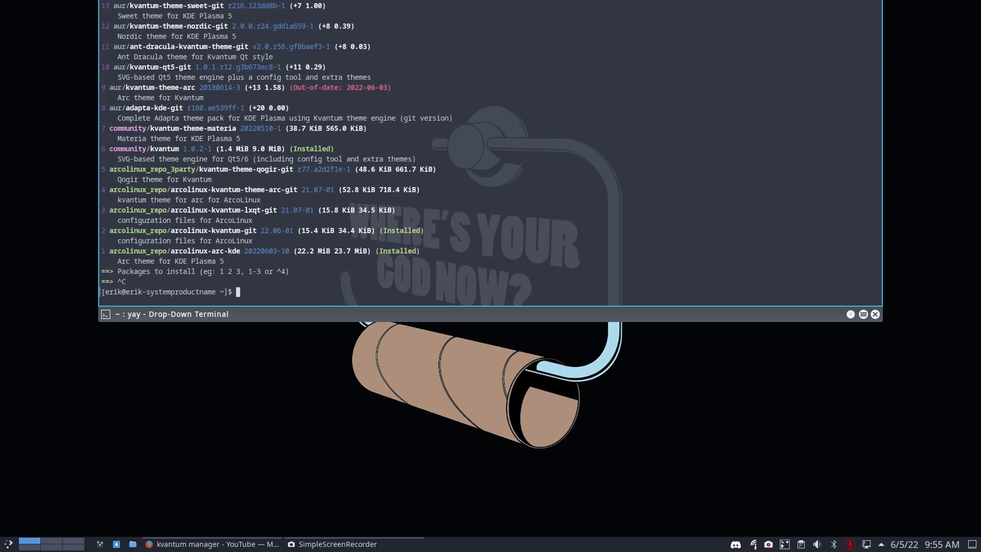
type("yay kvan")
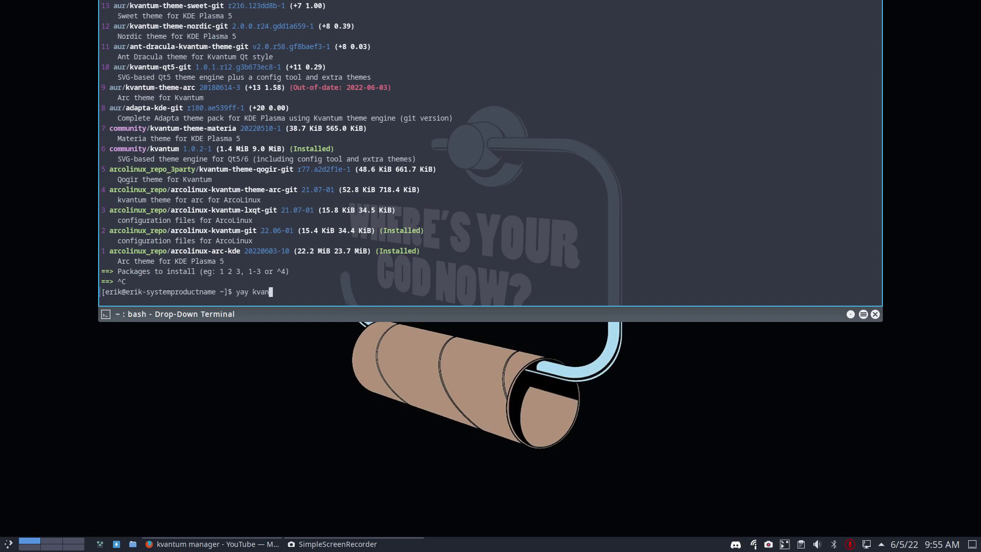
type("tum matreria")
key("Return")
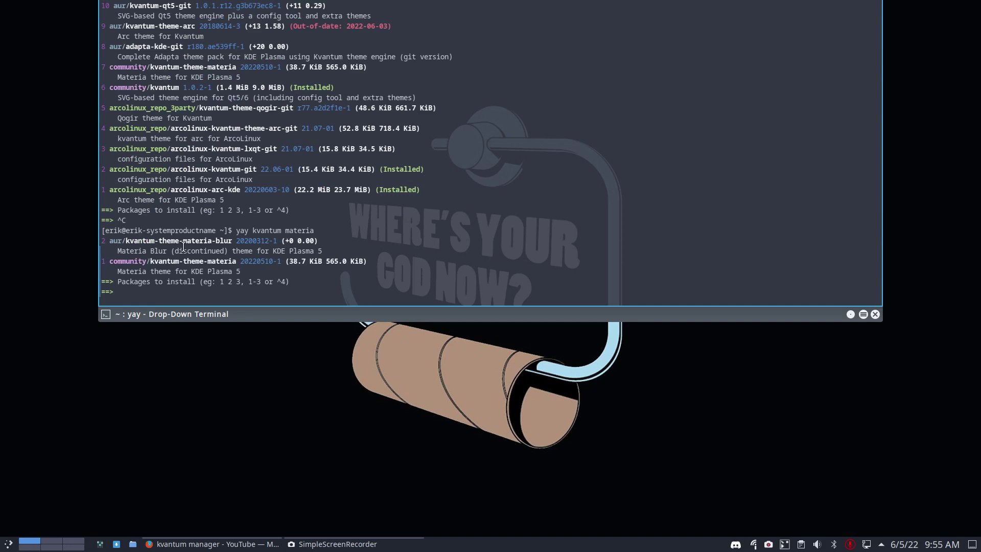
left_click_drag(232, 241, 126, 243)
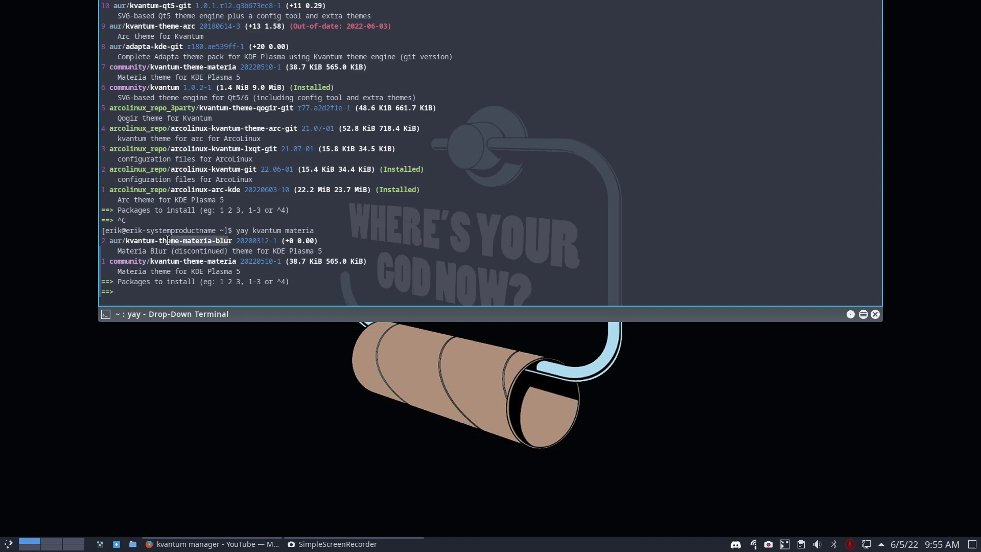
scroll(168, 245, "up", 1)
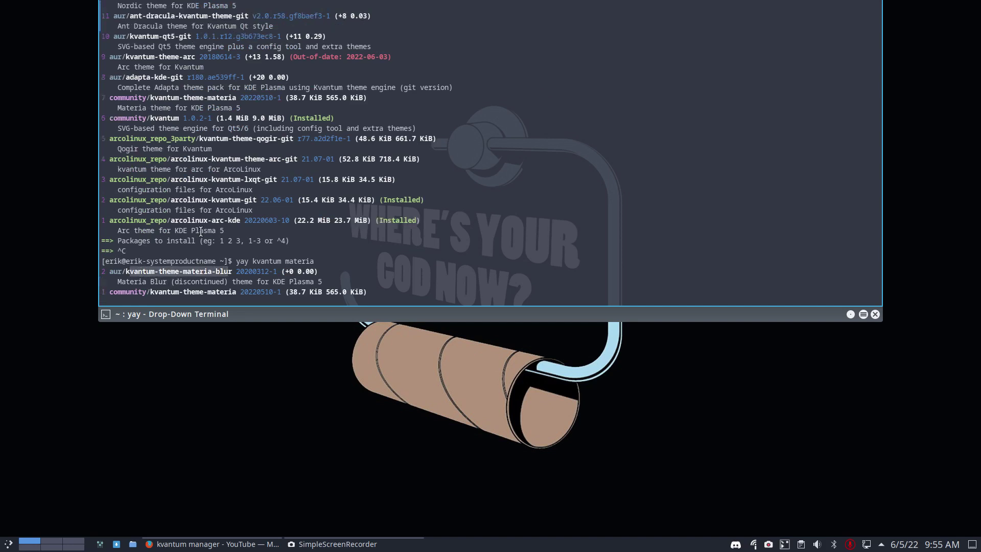
scroll(176, 241, "up", 2)
scroll(188, 236, "up", 1)
scroll(201, 232, "up", 2)
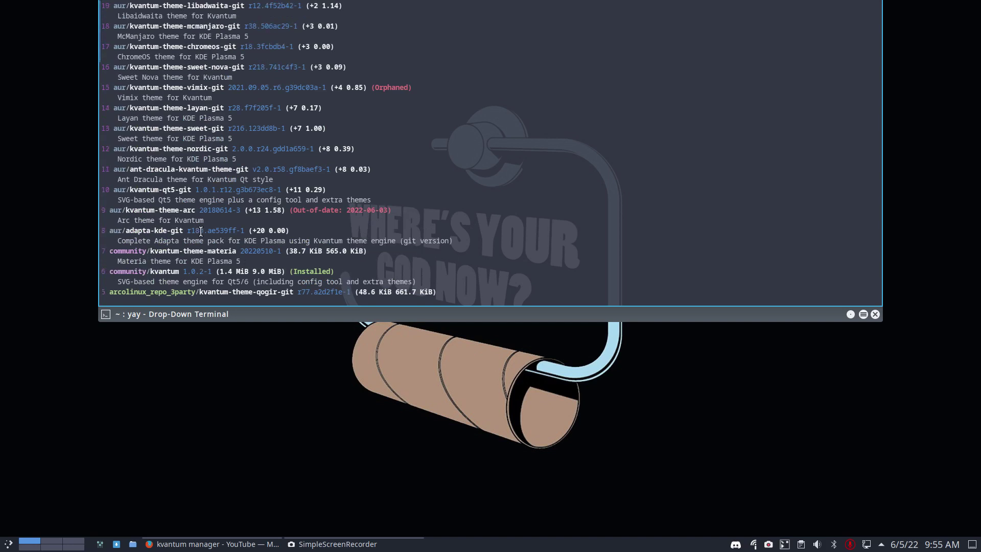
scroll(201, 231, "down", 6)
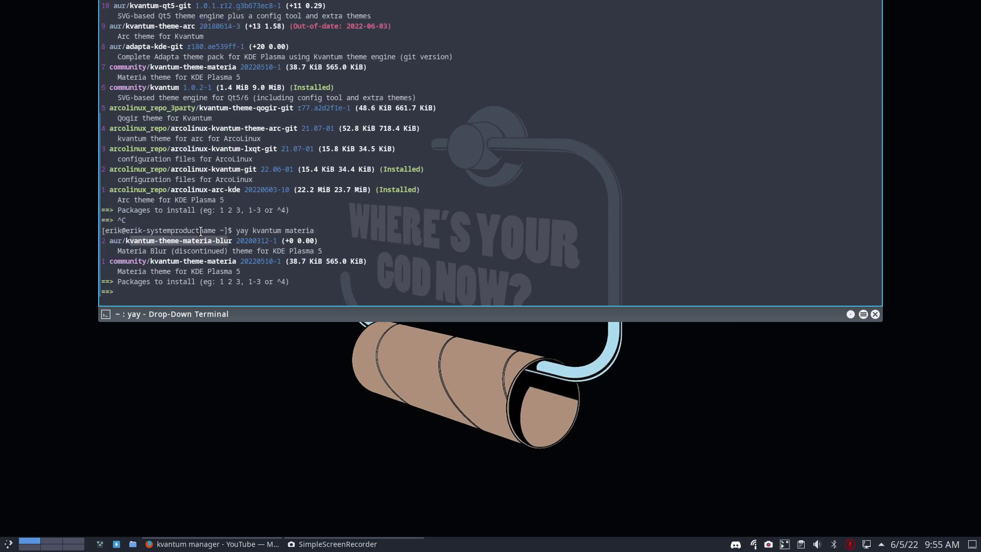
type("2")
Install choice 2, Materia Blur, skipping diffs and giving the sudo password, then hide Yakuake.
key("Return")
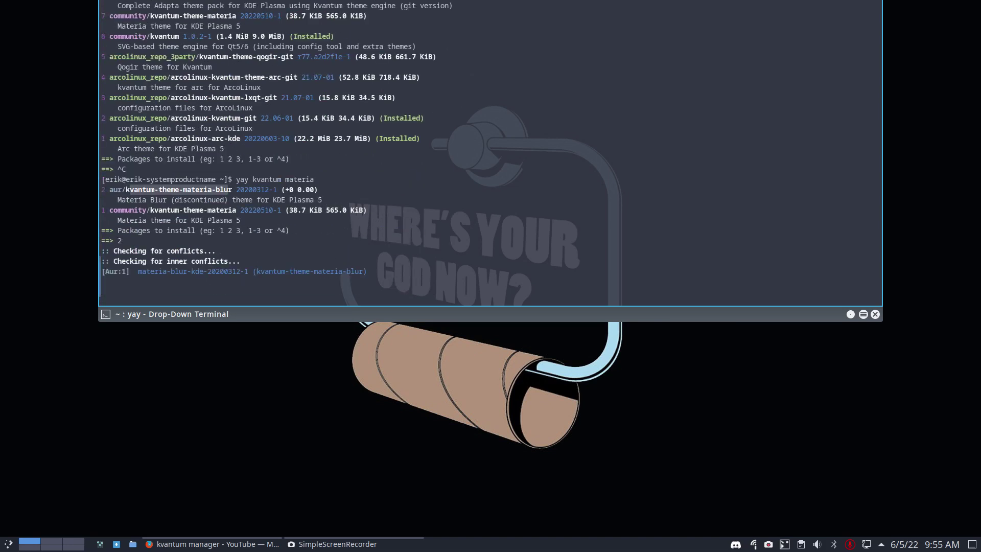
key("Return")
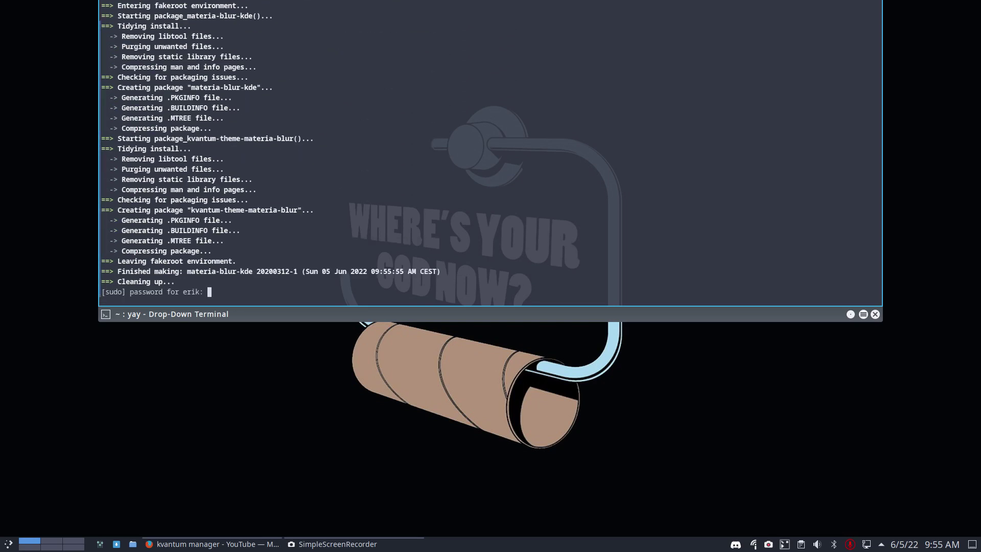
key("Return")
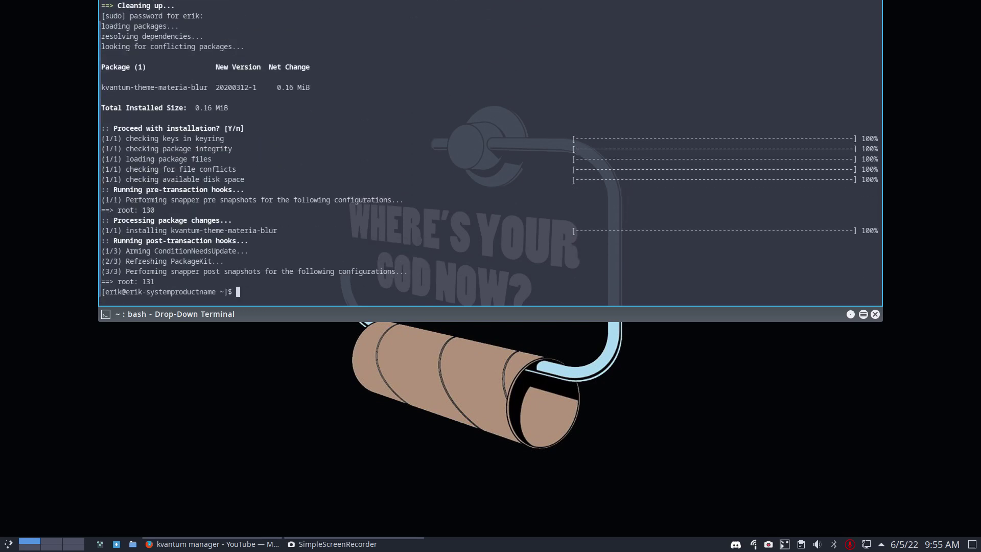
left_click(214, 363)
key("F12")
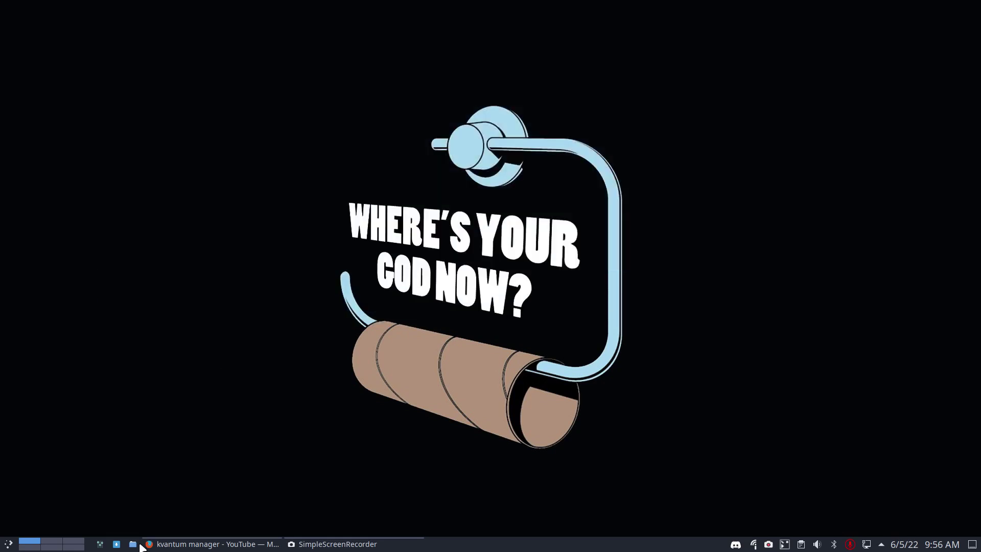
Launch Add/Remove Software from the application launcher.
left_click(7, 545)
type("u")
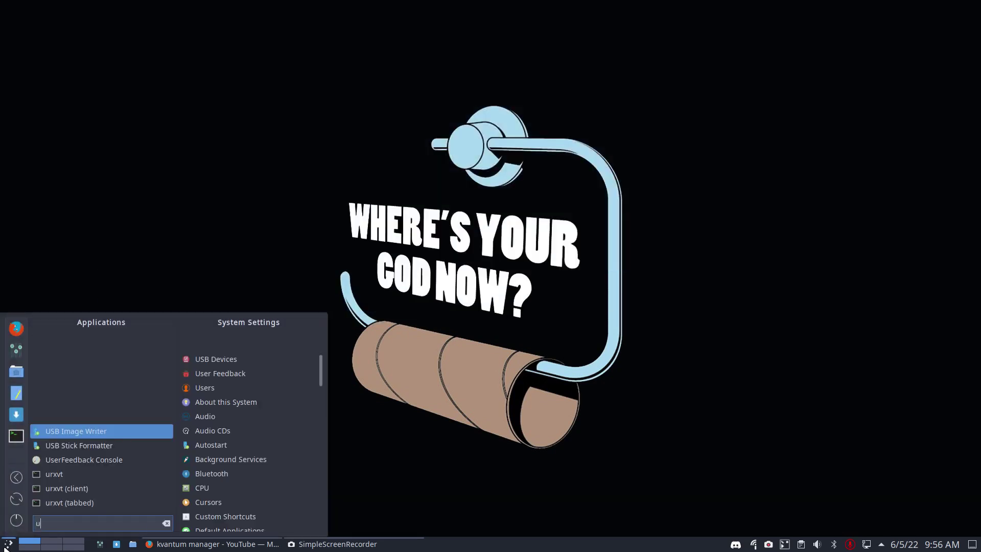
type("p")
key("BackSpace")
type("i")
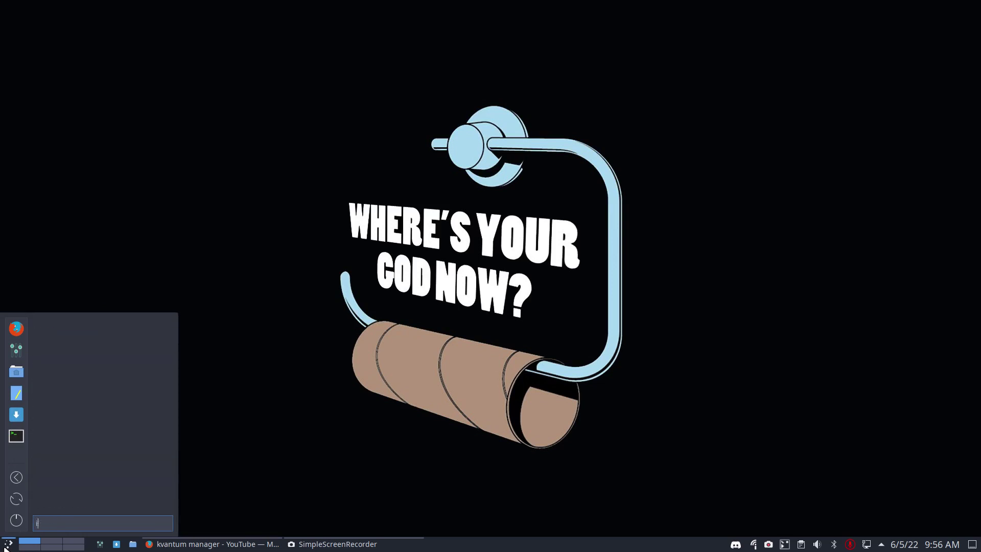
type("ns")
key("Down")
key("Return")
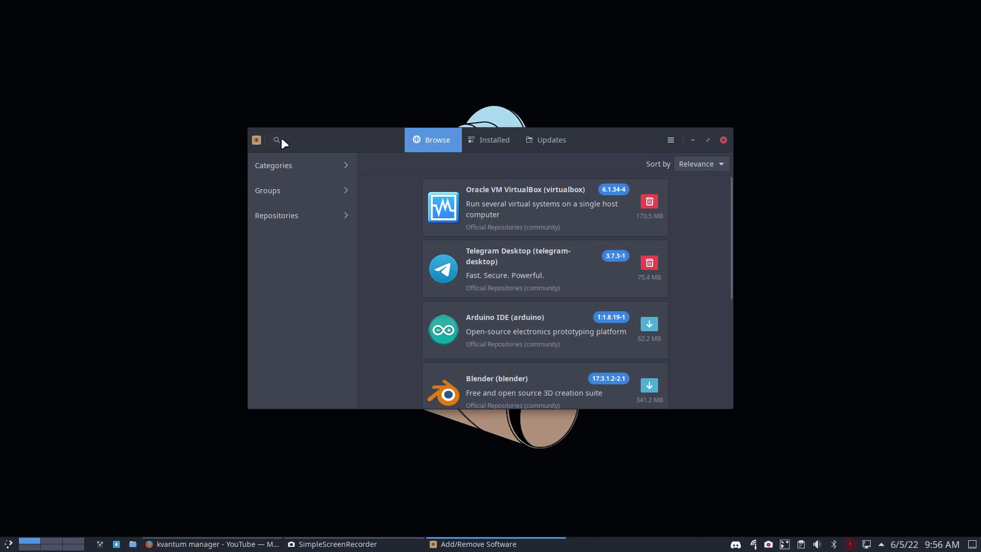
Find kvantum-theme-materia-blur and show its installed Files list in a maximized window.
left_click(275, 139)
type("kavn")
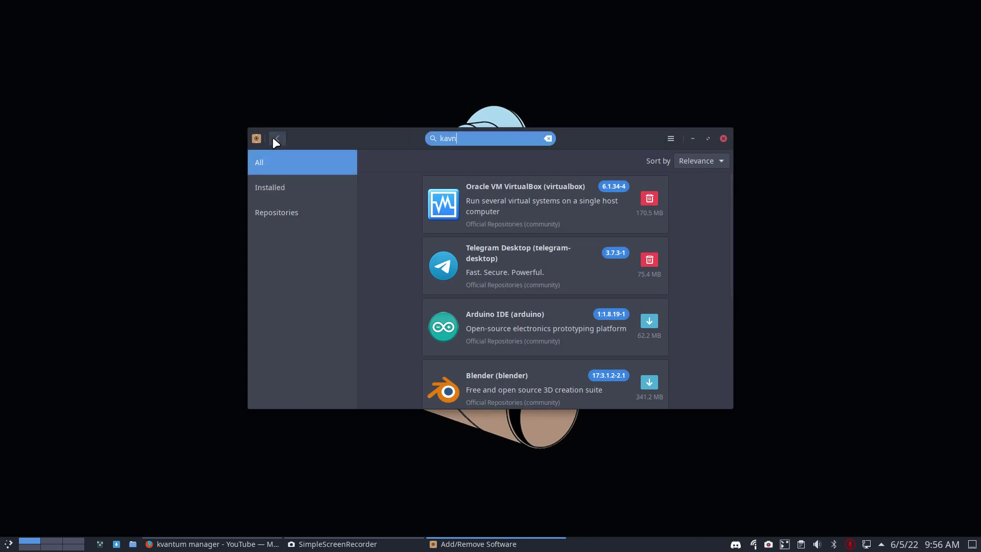
key("BackSpace")
key("BackSpace")
key("BackSpace")
type("kc")
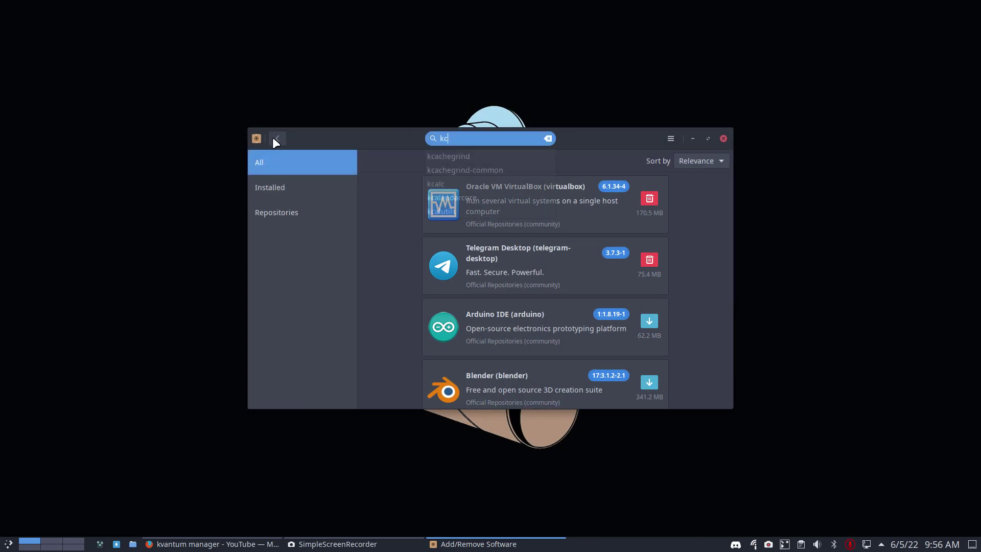
type("van")
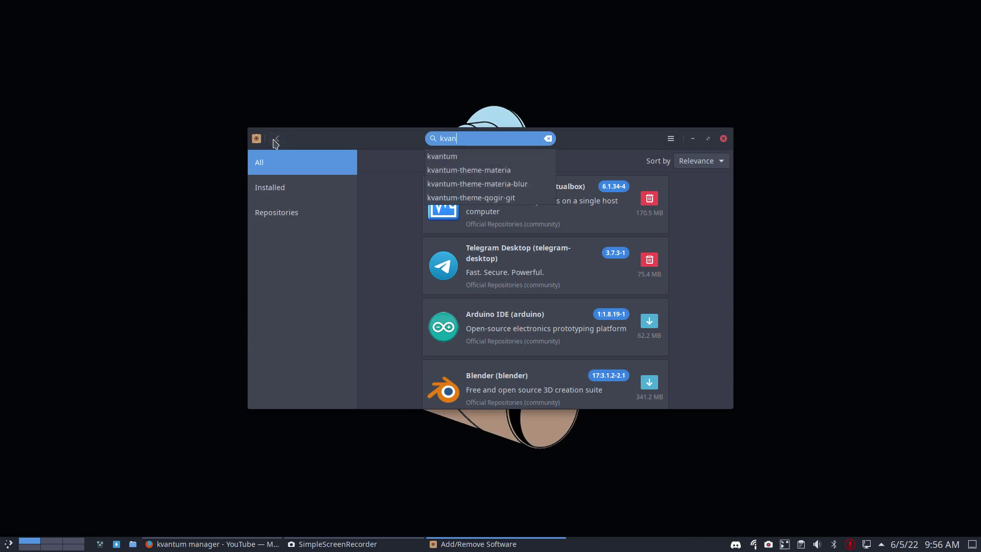
key("Down")
key("Down")
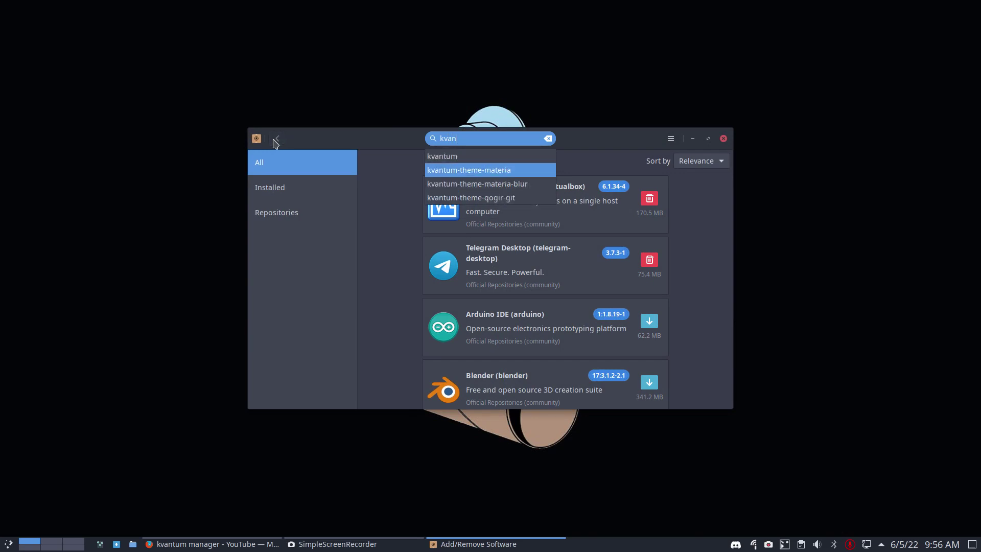
key("Down")
key("Return")
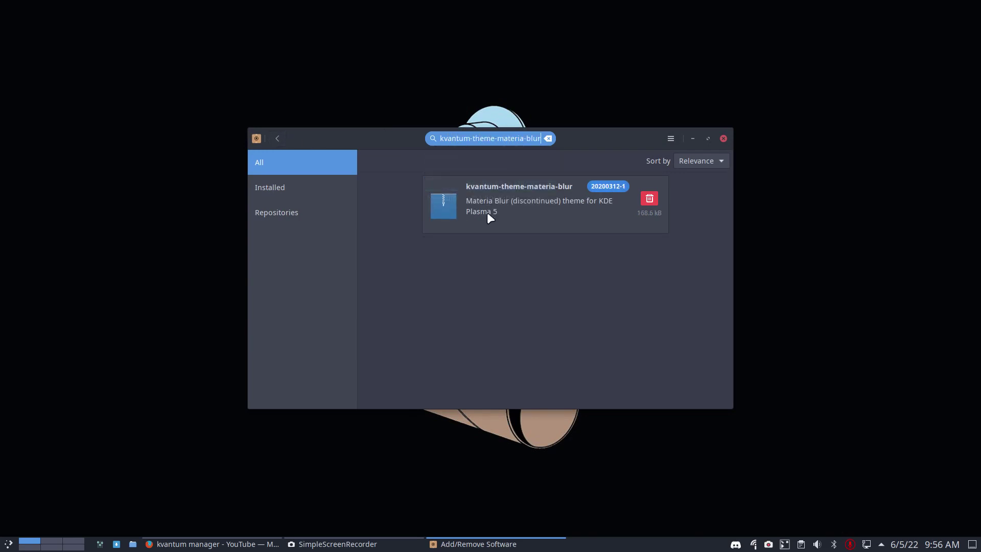
left_click(487, 212)
left_click(709, 138)
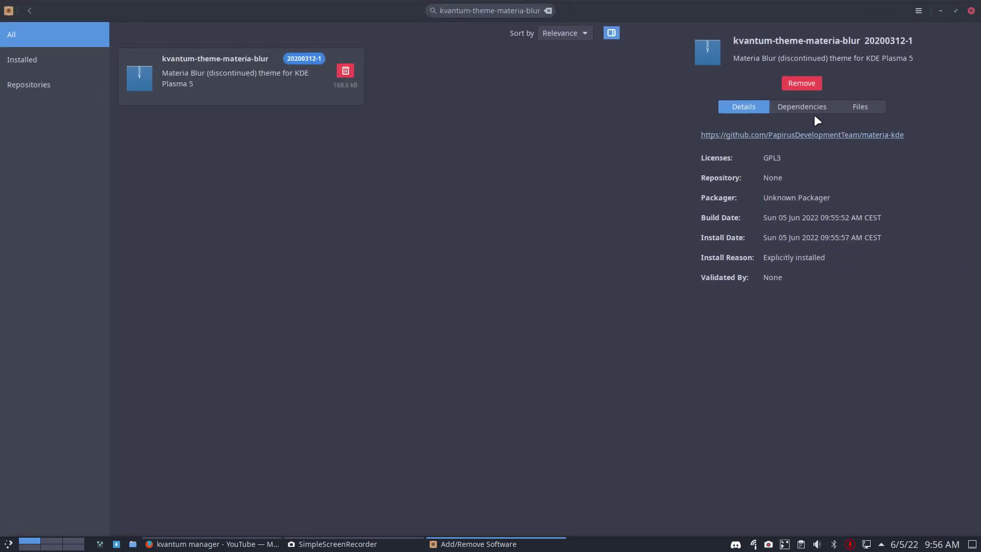
left_click(859, 107)
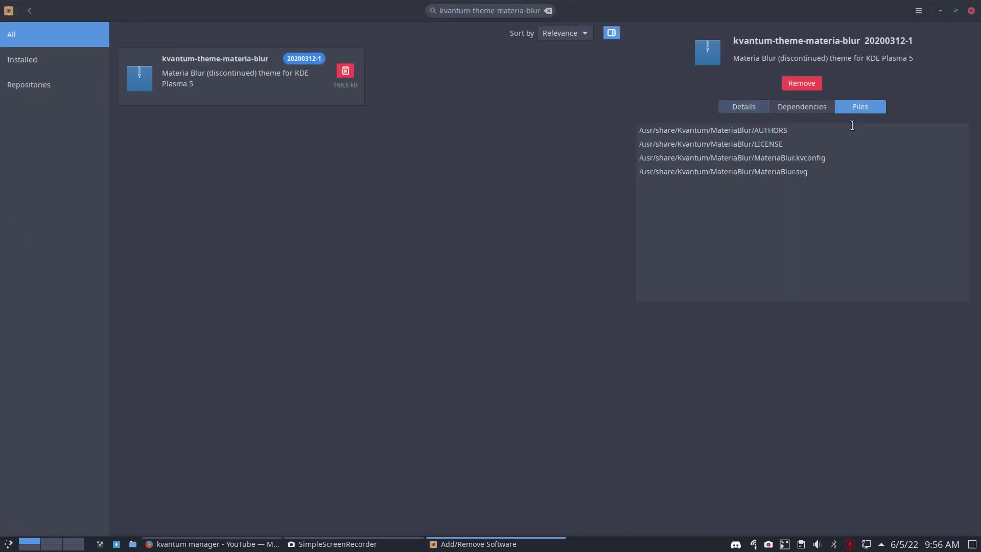
Highlight the Kvantum AUTHORS path and MateriaBlur.svg file name, then close Pamac.
double_click(677, 129)
left_click(720, 130)
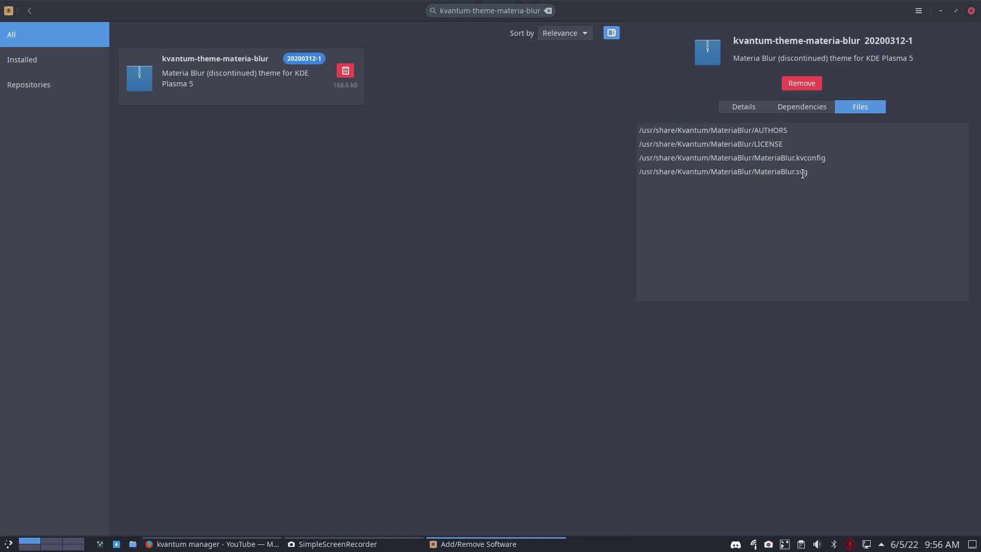
left_click_drag(810, 172, 752, 159)
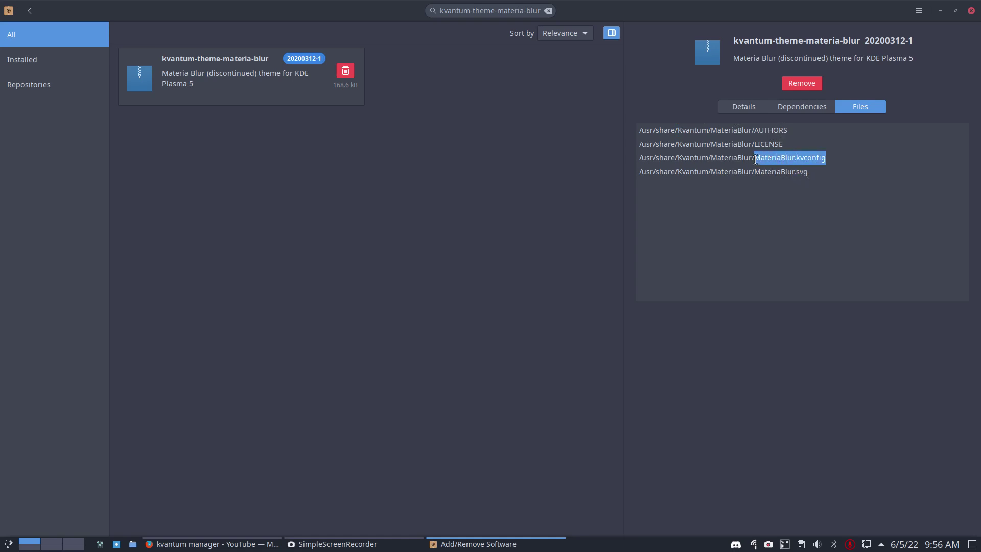
left_click(813, 170)
left_click_drag(813, 170, 754, 172)
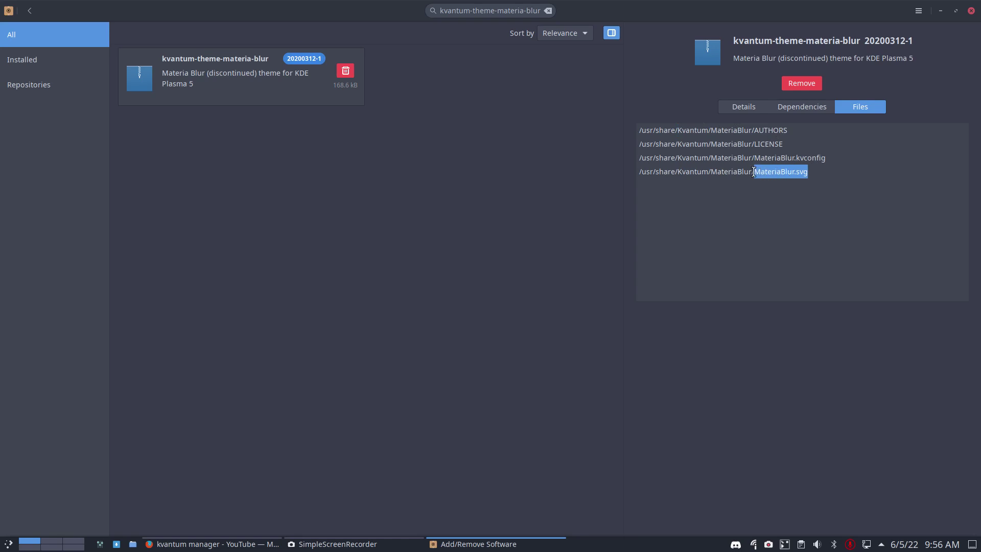
left_click(830, 158)
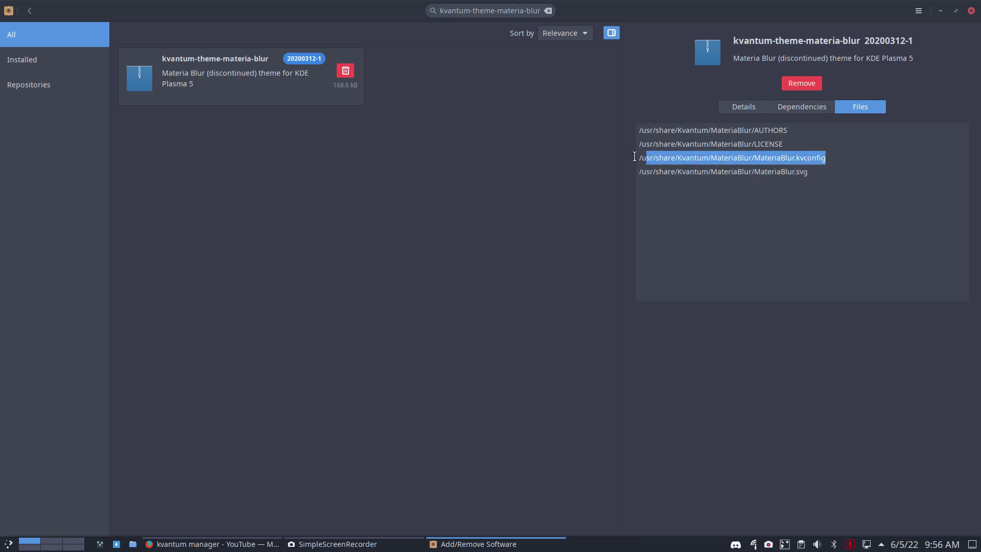
left_click(971, 12)
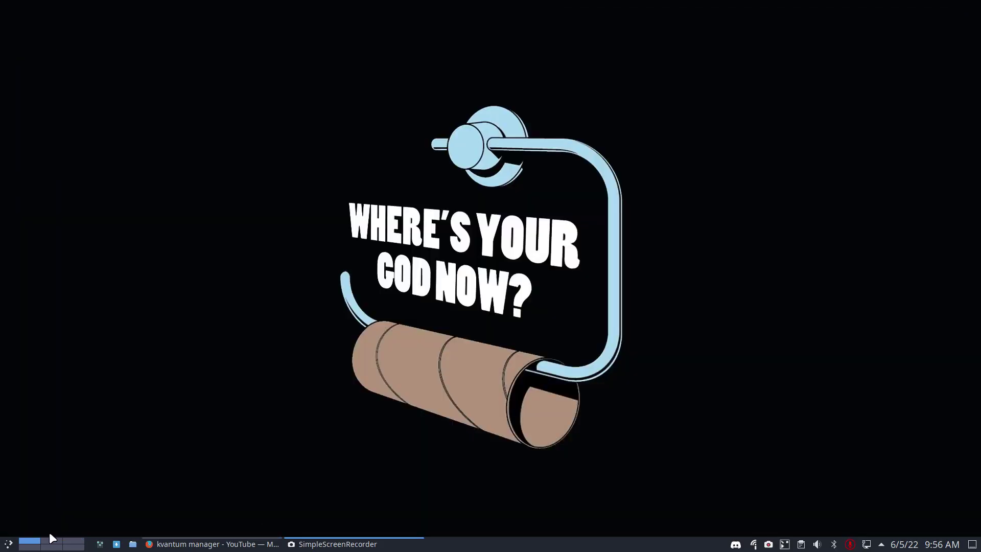
Launch Kvantum Manager from the launcher and maximize its window.
left_click(8, 549)
type("kvan")
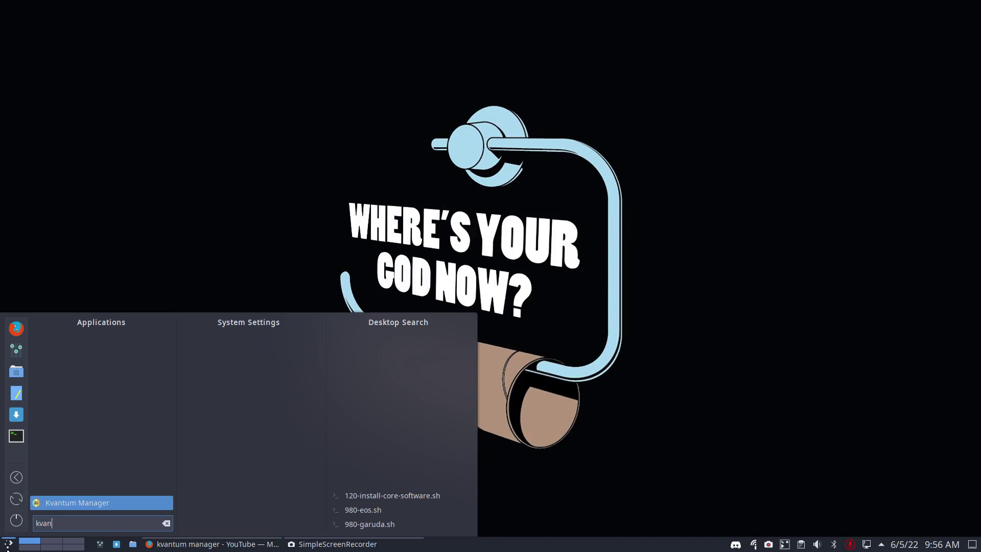
key("Return")
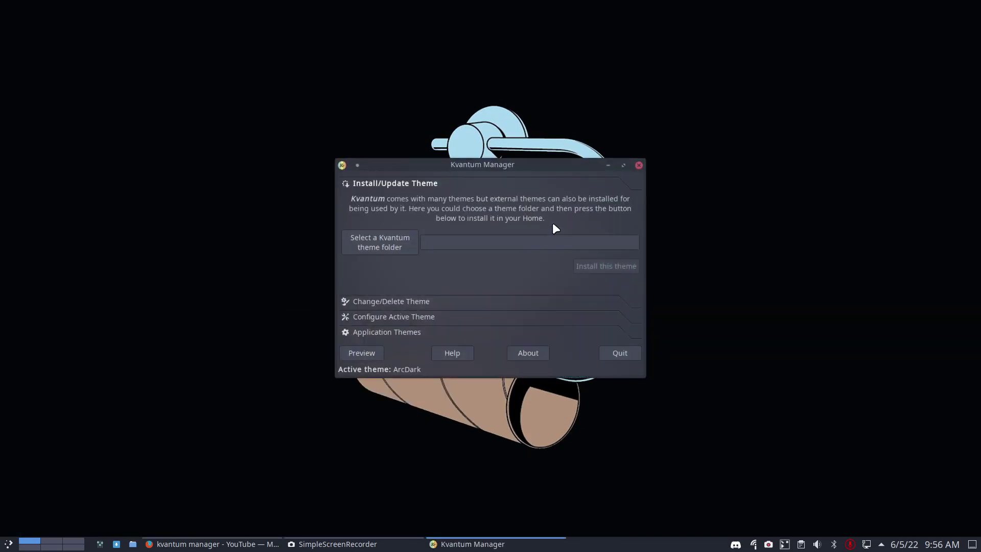
key("super+Up")
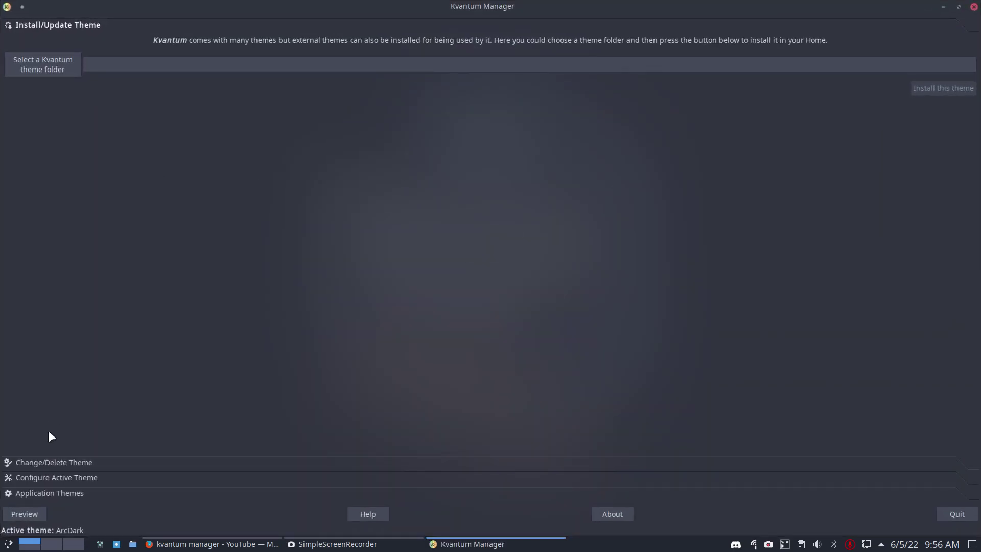
Choose MateriaBlur under Change/Delete Theme, apply it, and close Kvantum Manager.
left_click(50, 462)
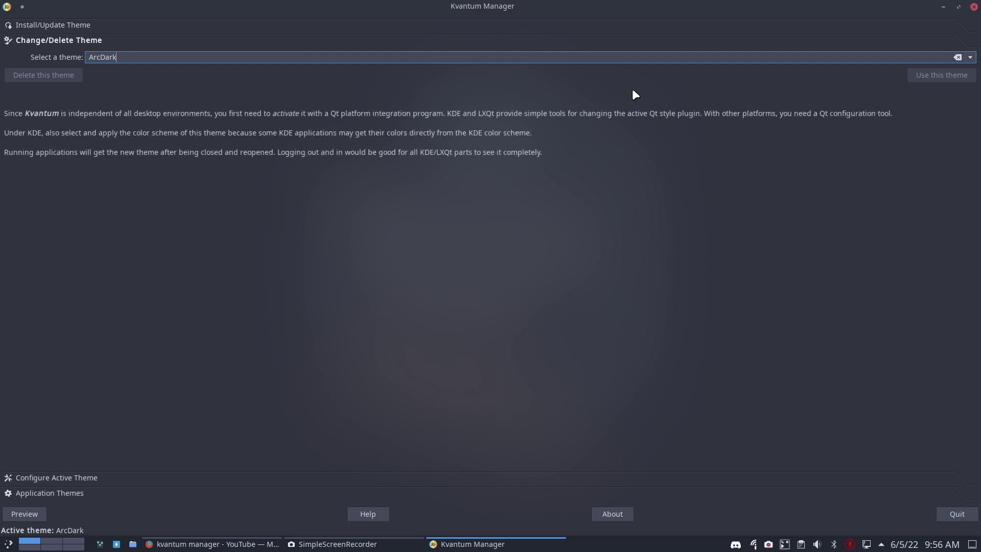
left_click(971, 57)
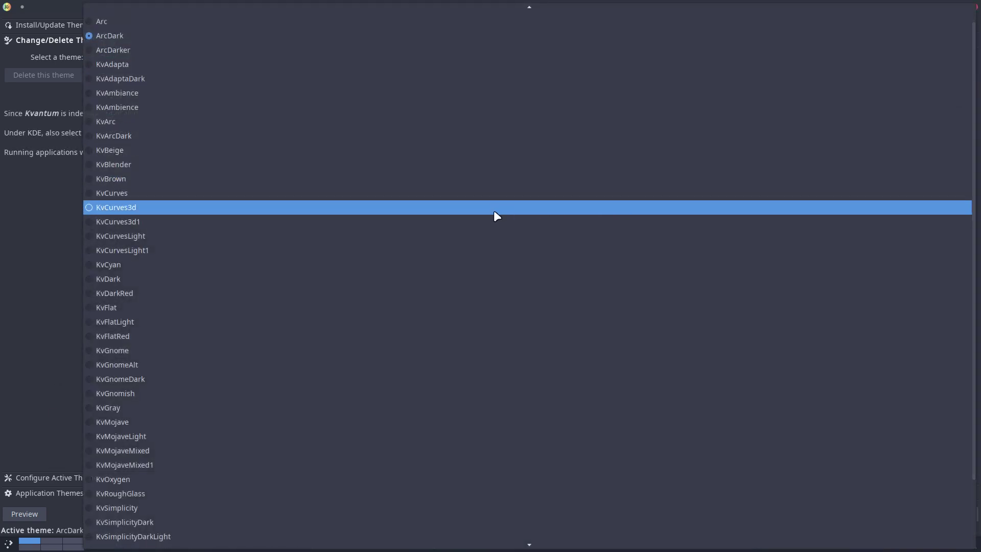
scroll(495, 243, "down", 3)
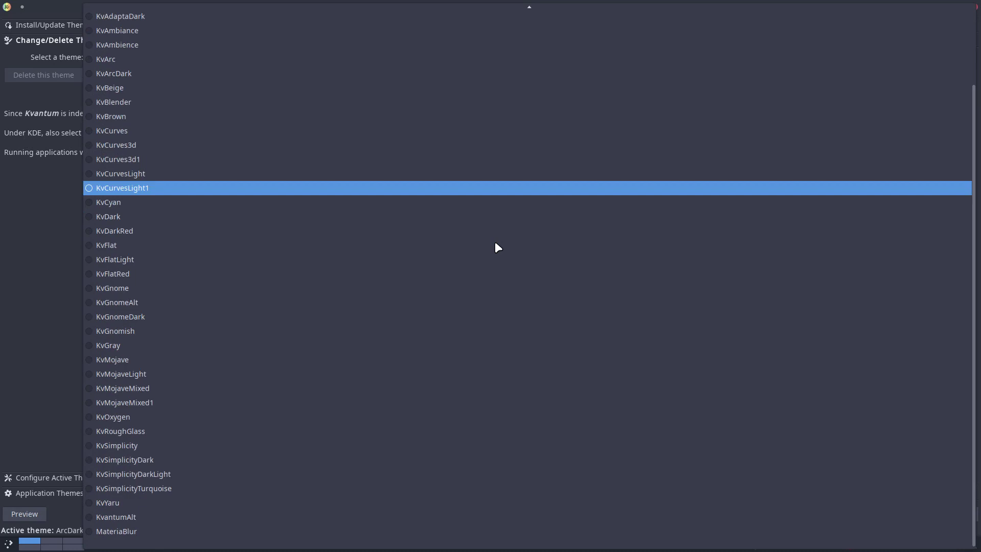
left_click(118, 531)
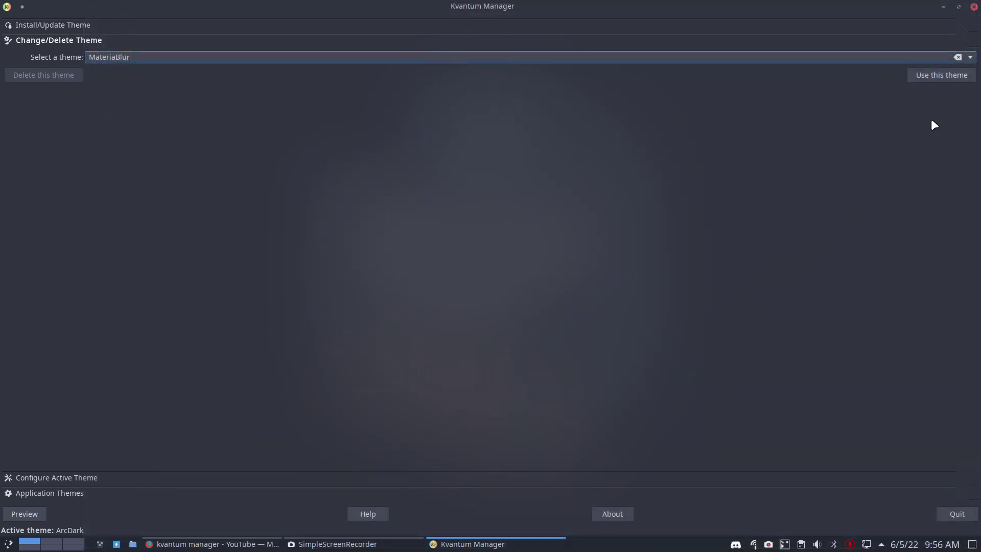
left_click(945, 75)
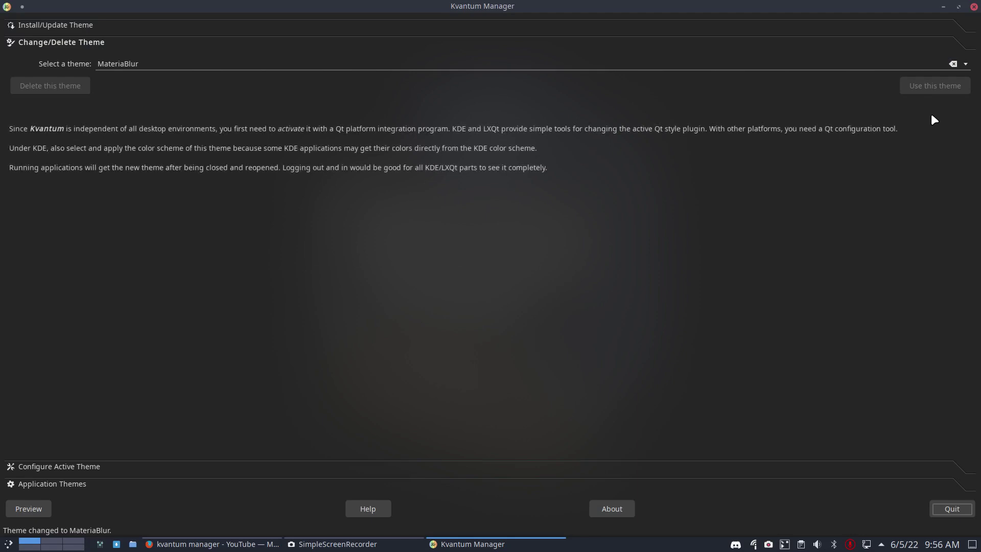
left_click(974, 7)
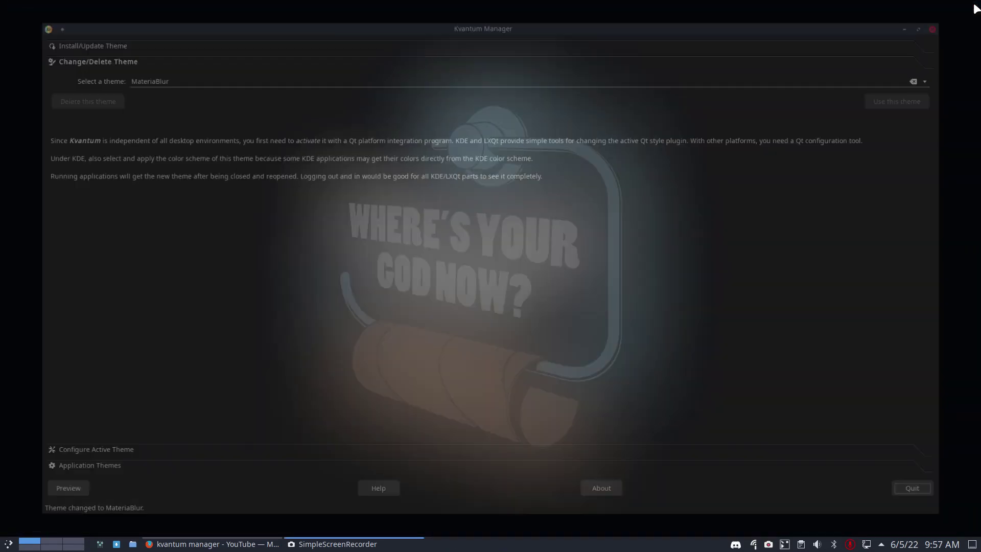
Open ~/.config/Kvantum in Dolphin, move the window, and open kvantum.kvconfig in Sublime Text.
left_click(131, 544)
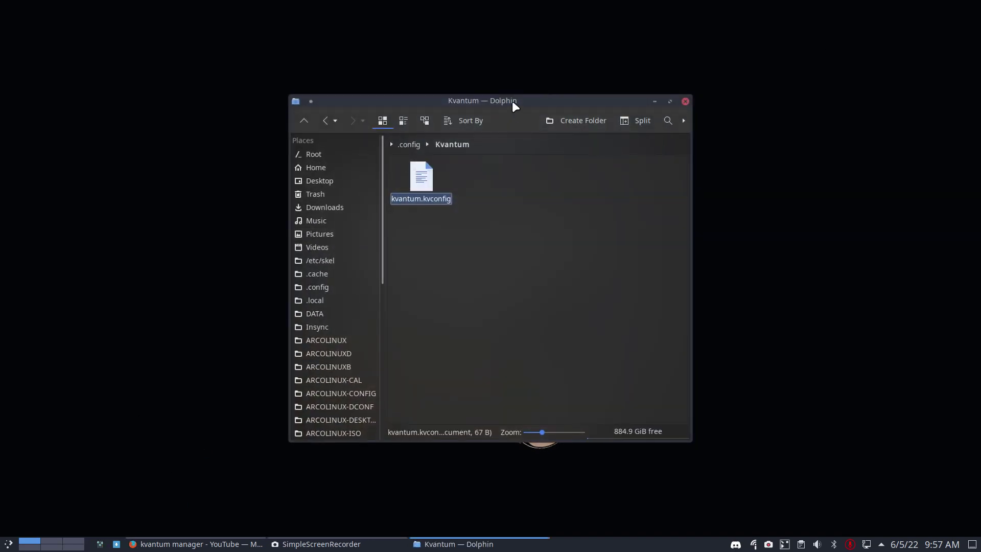
left_click_drag(512, 101, 574, 70)
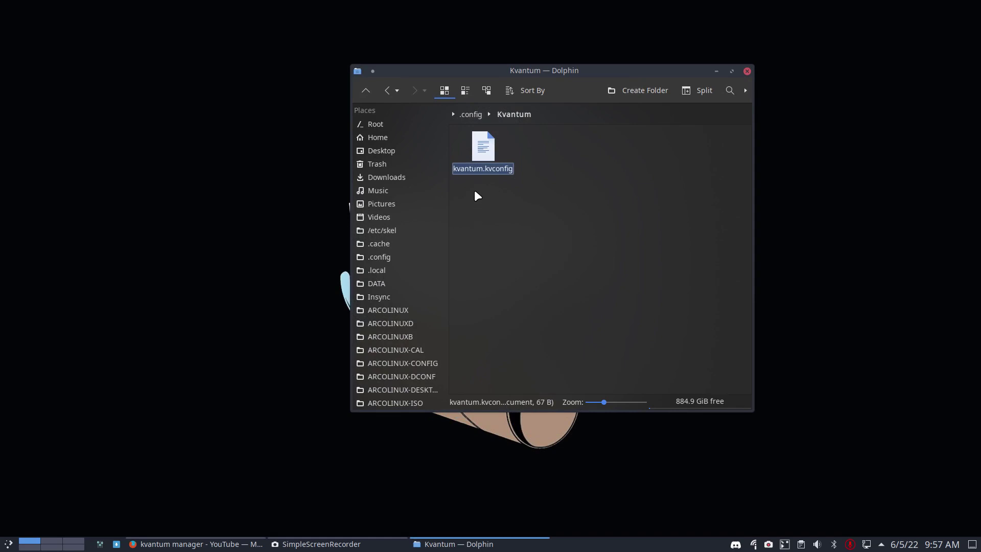
double_click(483, 148)
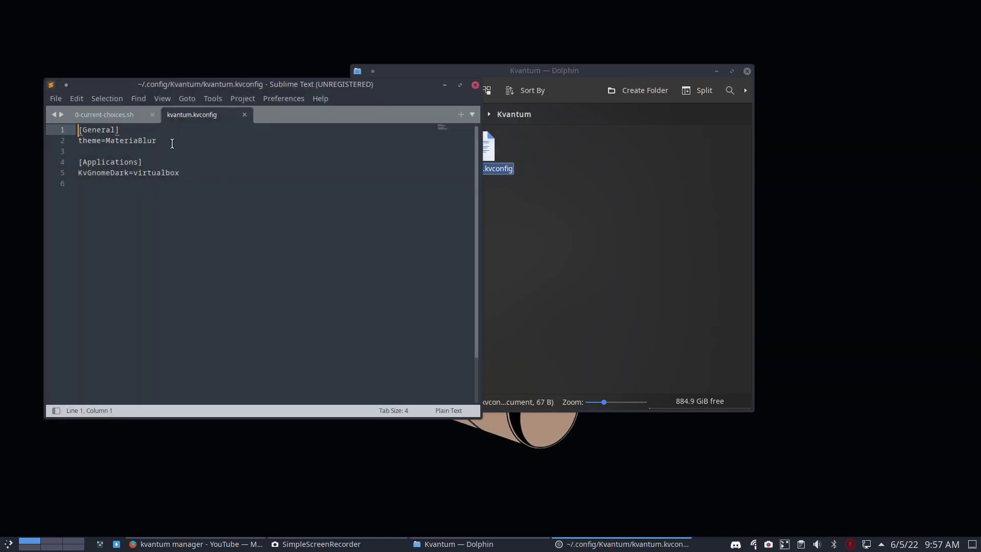
Highlight the theme=MateriaBlur line, close Sublime, and select Dolphin's whole location path.
left_click_drag(171, 142, 77, 141)
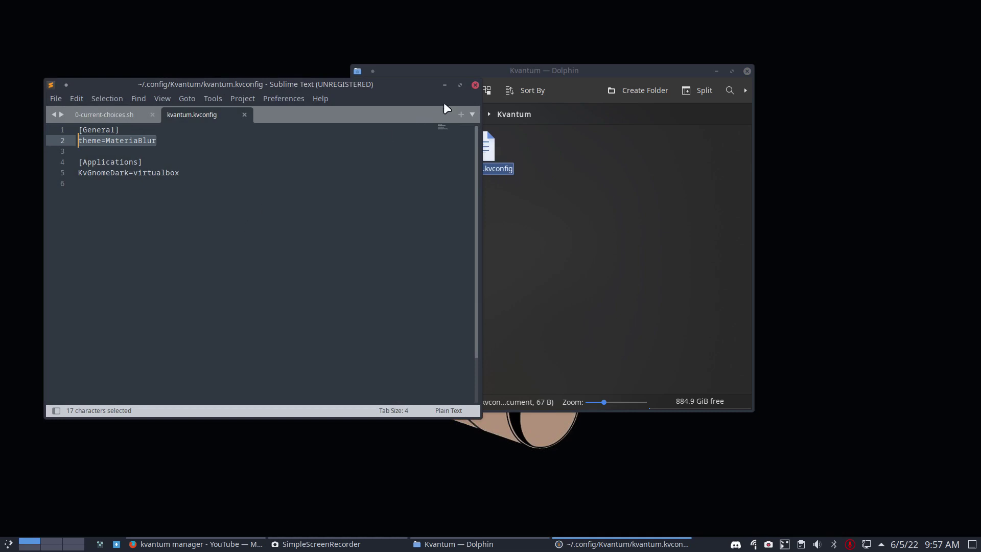
left_click(474, 85)
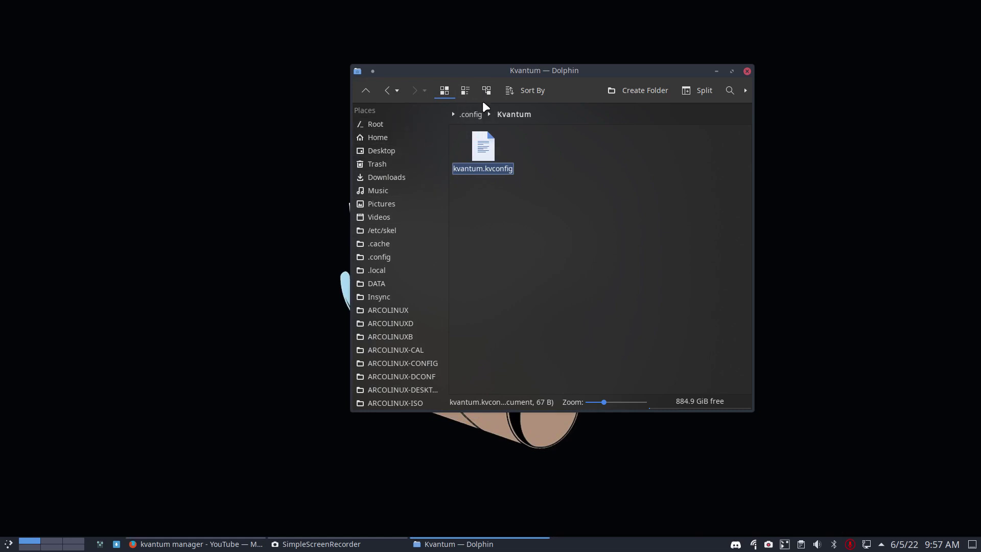
left_click(549, 114)
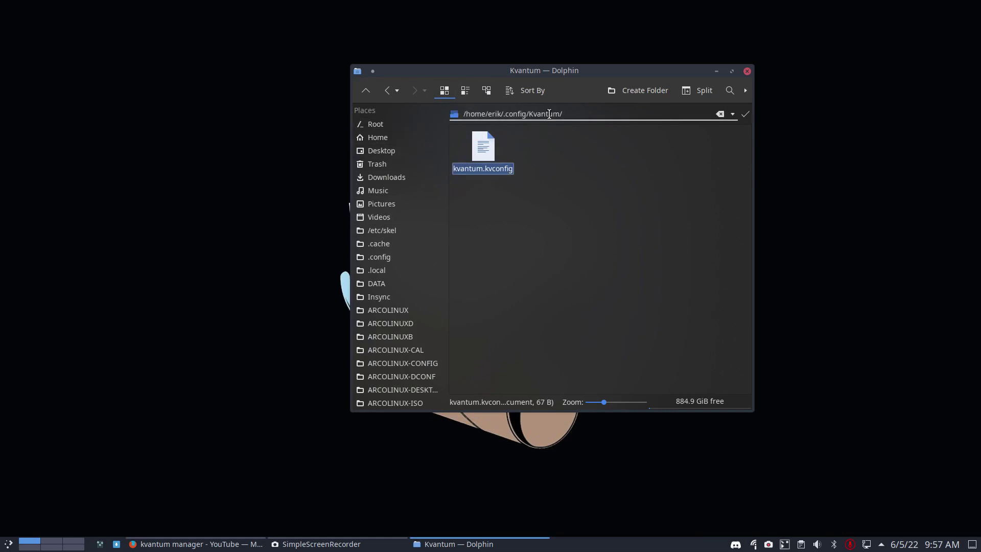
key("ctrl+a")
type("/")
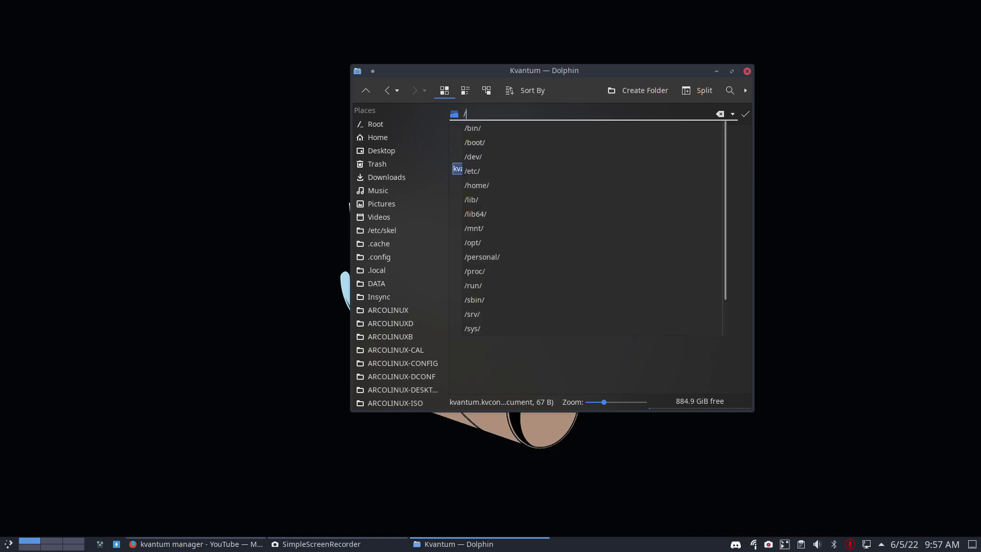
type("usr/s")
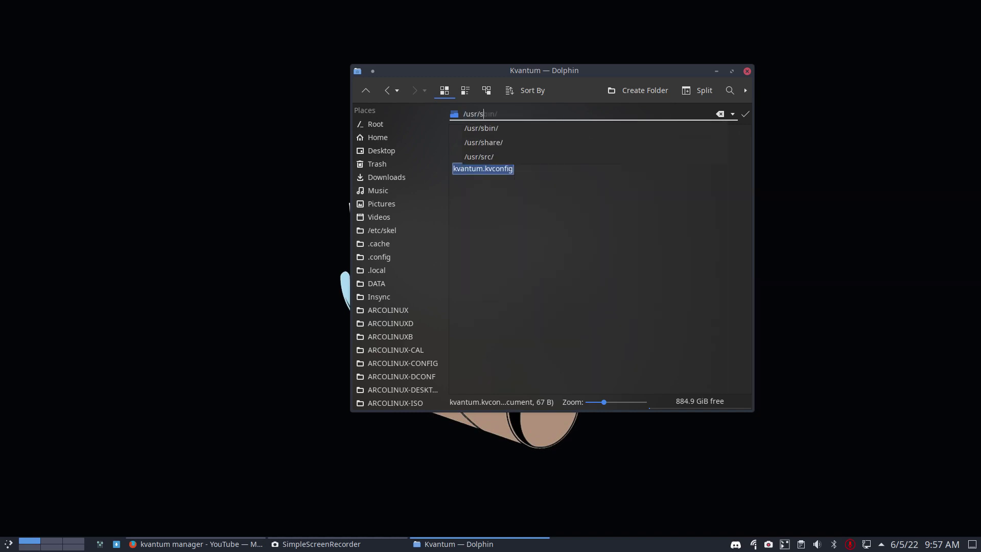
type("hare/Kv")
Go to /usr/share/Kvantum/, maximize Dolphin, and open the MateriaBlur folder.
key("Down")
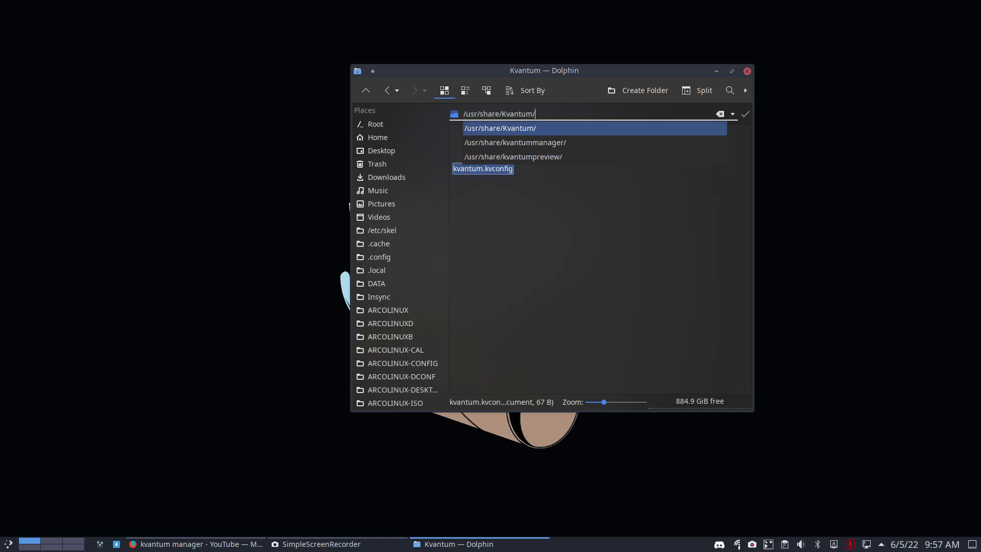
key("Return")
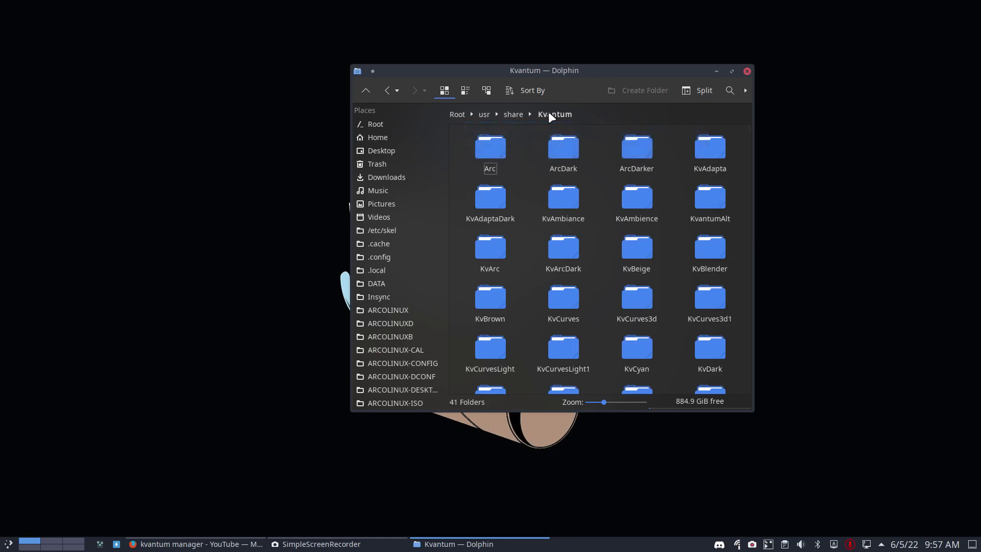
left_click(733, 71)
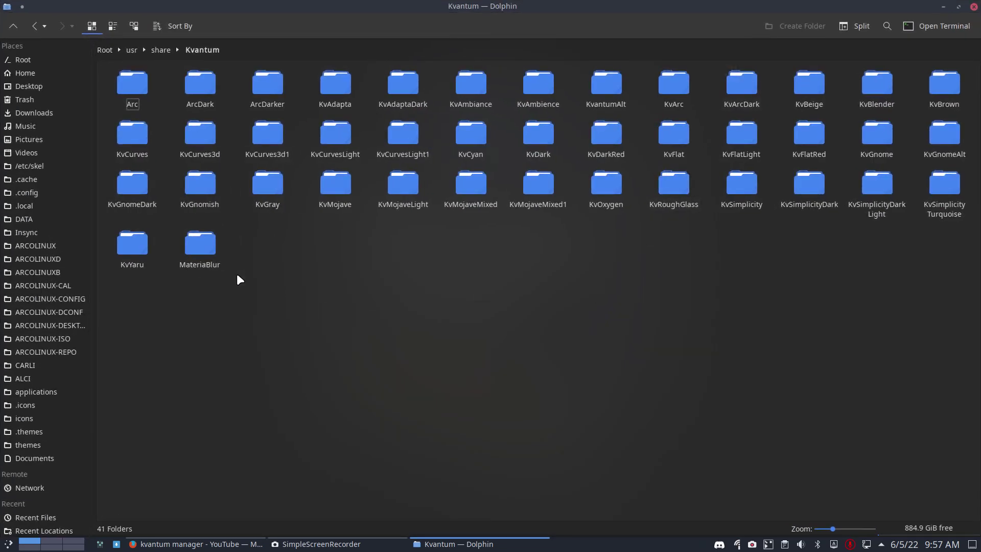
left_click(195, 254)
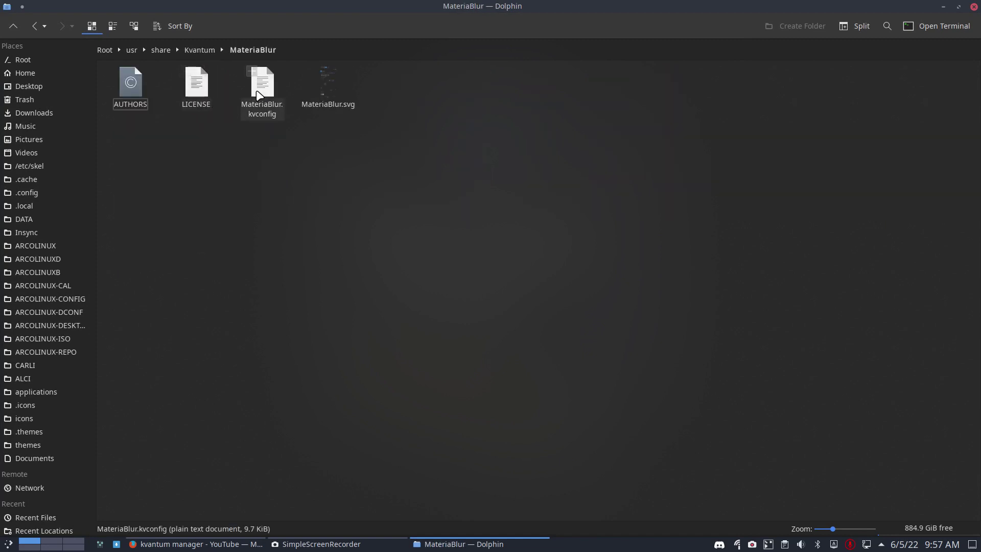
Open MateriaBlur.kvconfig maximized and inspect the layout_spacing and layout_margin values.
double_click(272, 86)
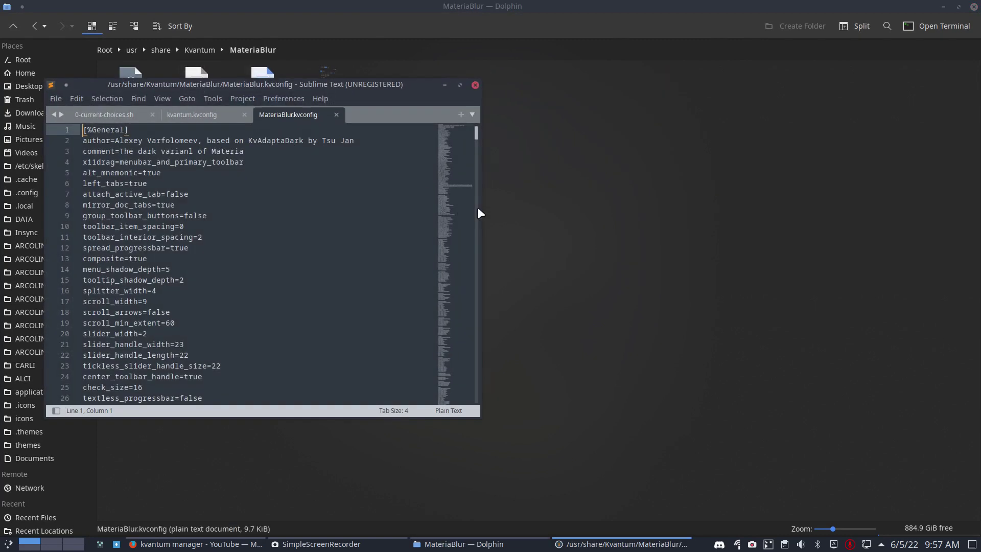
left_click(460, 84)
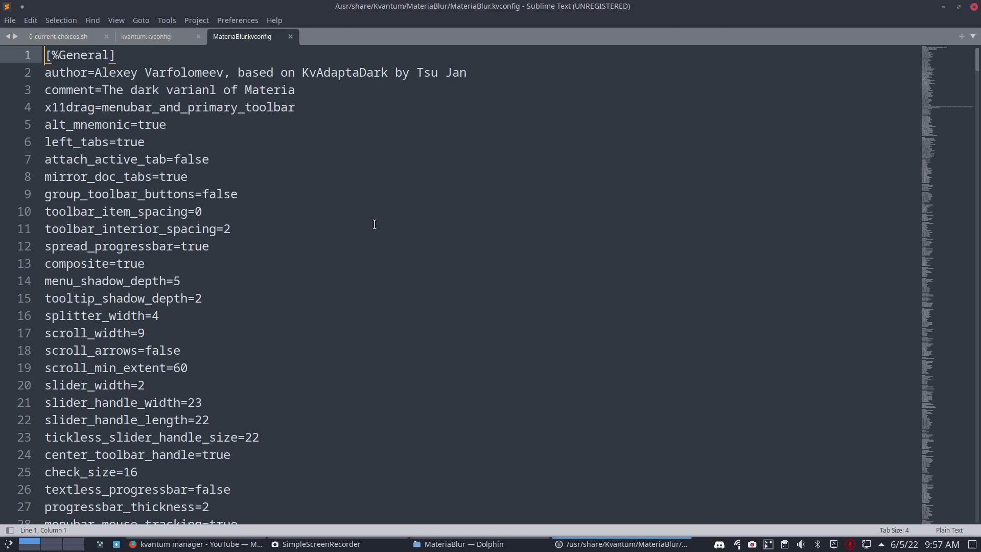
scroll(374, 224, "down", 3)
scroll(375, 224, "down", 3)
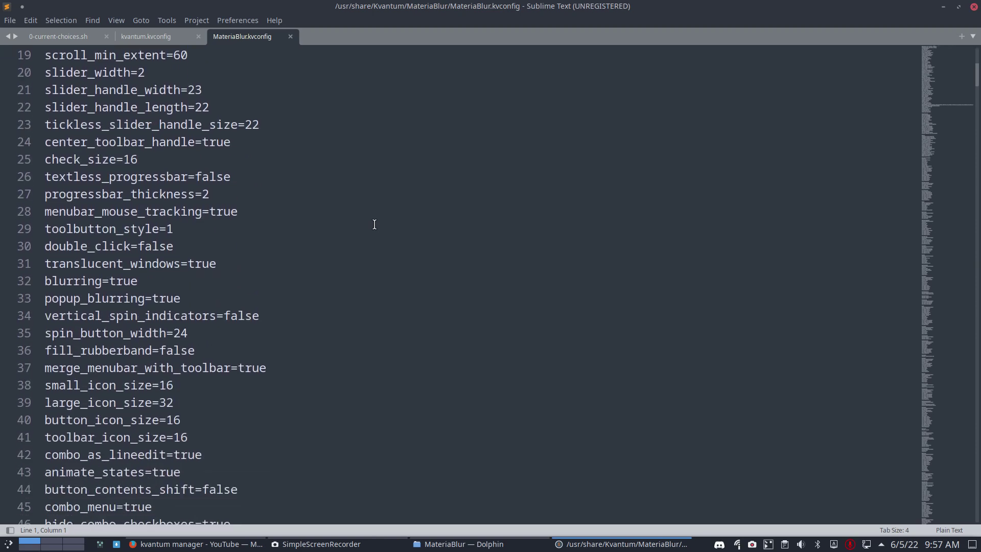
scroll(374, 225, "down", 2)
scroll(375, 224, "down", 2)
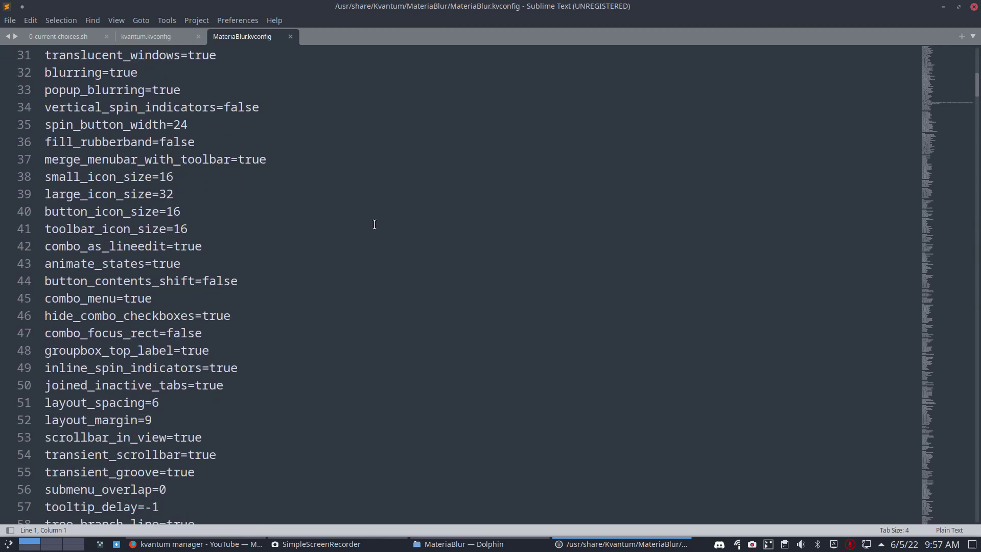
scroll(374, 223, "down", 2)
scroll(374, 225, "down", 1)
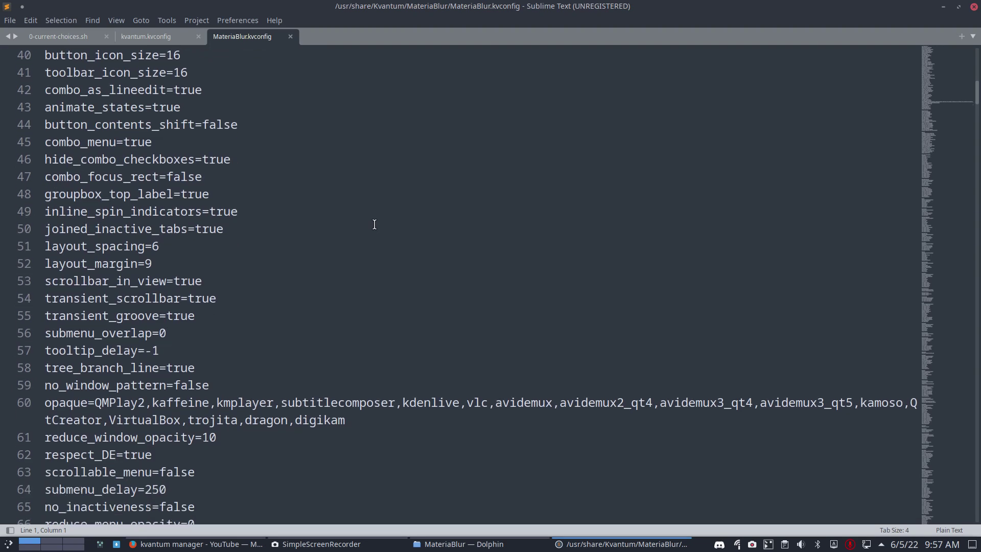
scroll(375, 224, "down", 3)
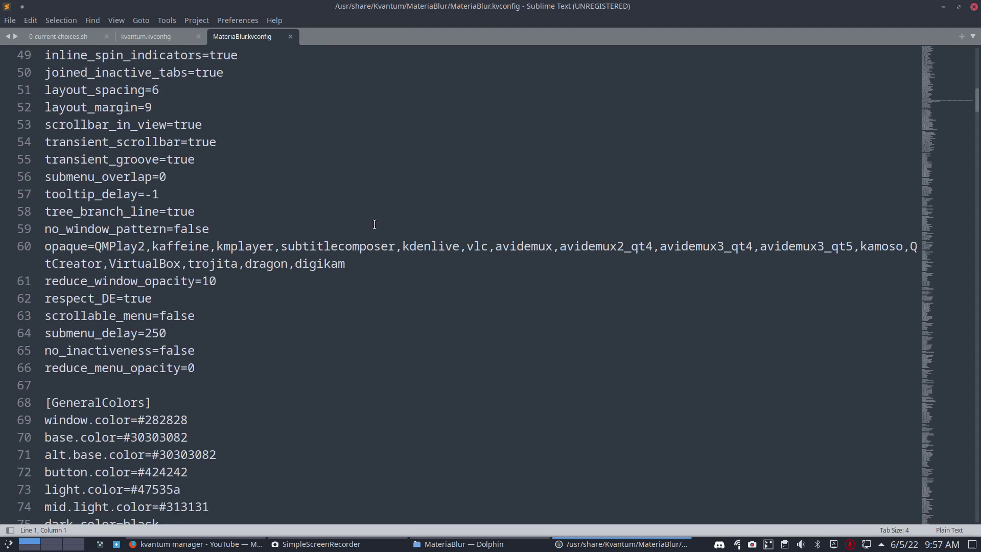
scroll(374, 223, "up", 2)
left_click(175, 195)
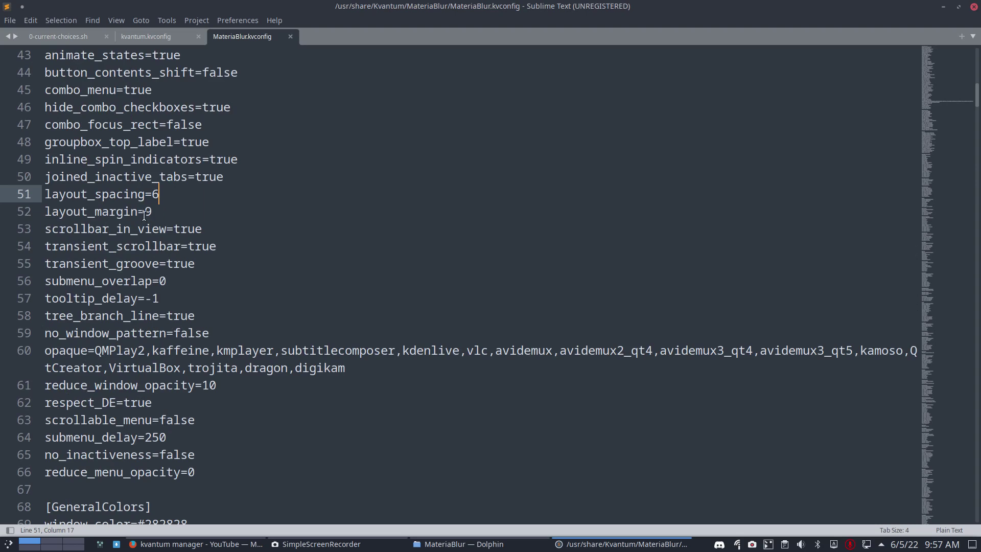
key("Down")
scroll(183, 289, "down", 4)
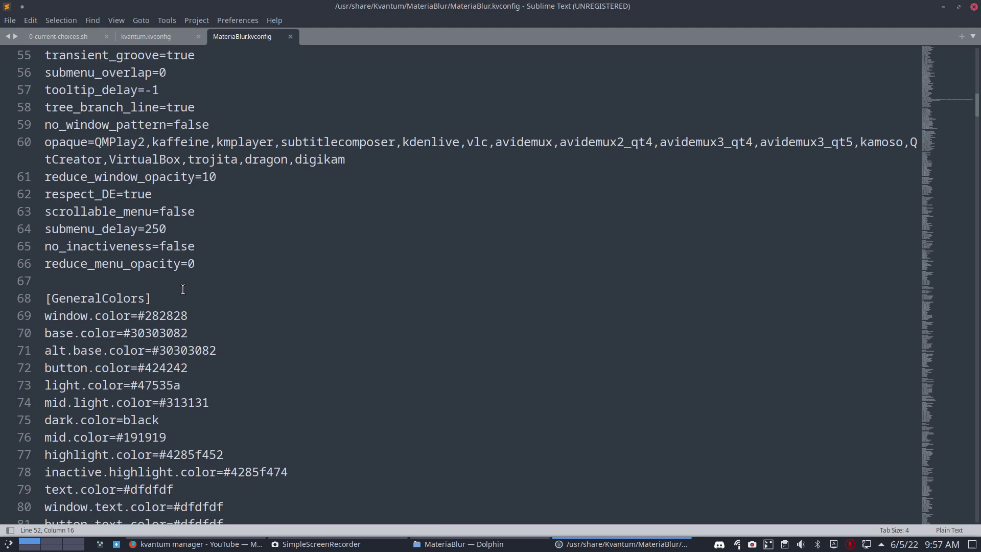
scroll(183, 289, "down", 4)
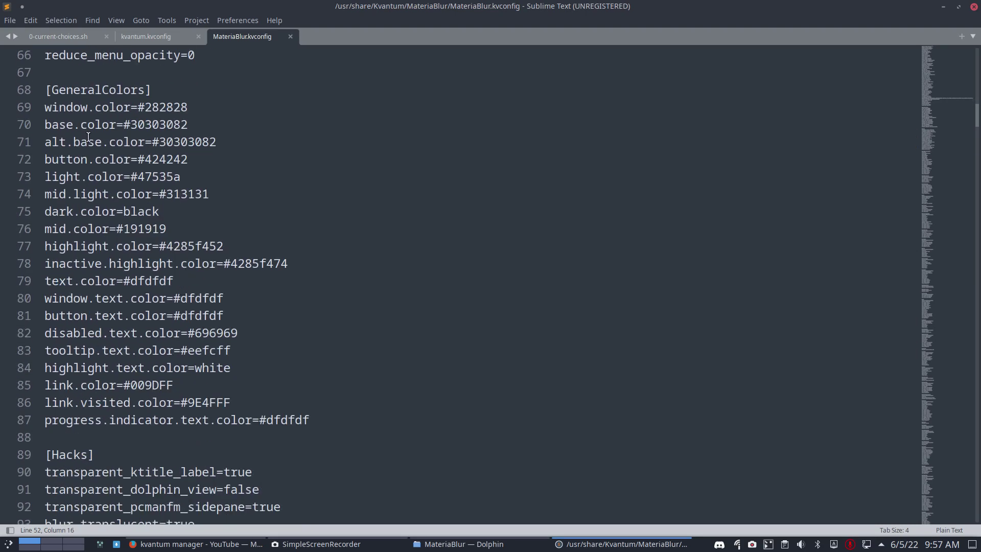
Select the window colour 282828, drag the minimap to the end, and close Sublime Text.
left_click_drag(145, 107, 188, 108)
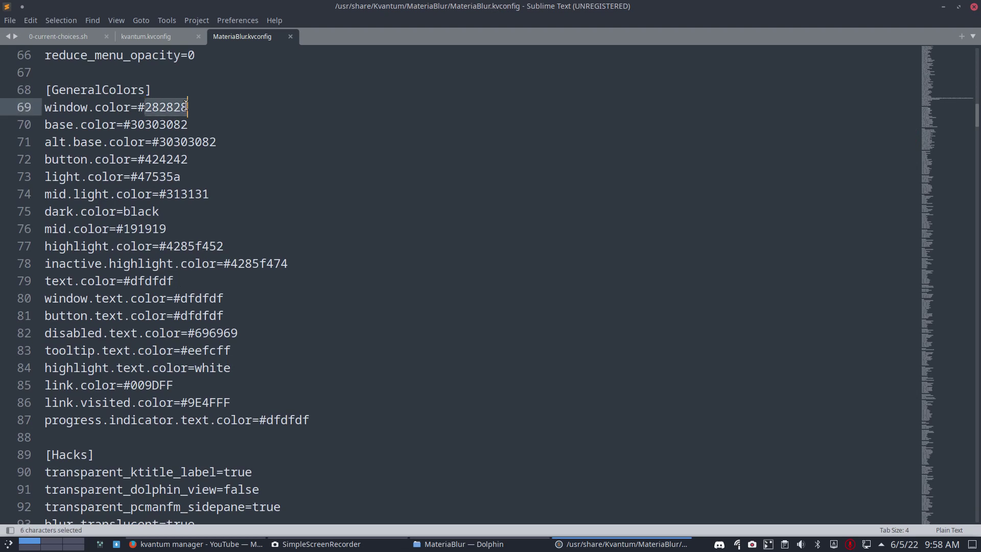
scroll(199, 398, "down", 4)
scroll(198, 397, "down", 4)
scroll(199, 397, "down", 1)
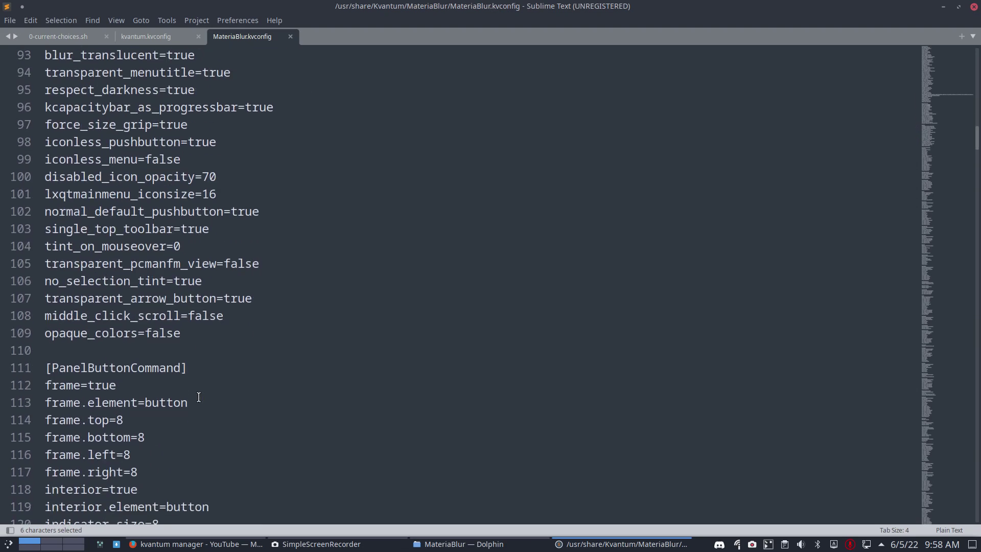
scroll(199, 398, "down", 3)
scroll(198, 397, "down", 1)
scroll(199, 398, "down", 2)
scroll(199, 398, "down", 3)
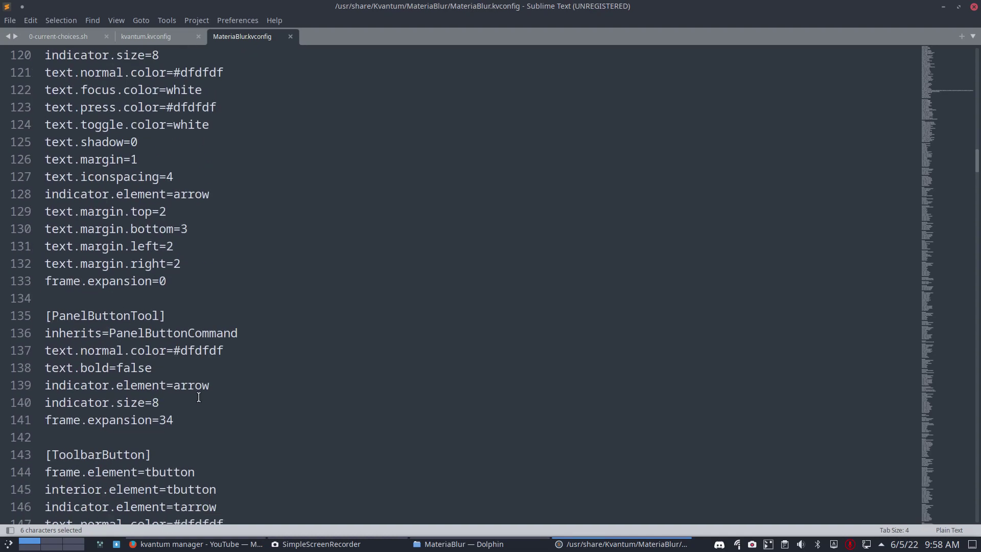
left_click_drag(952, 175, 959, 539)
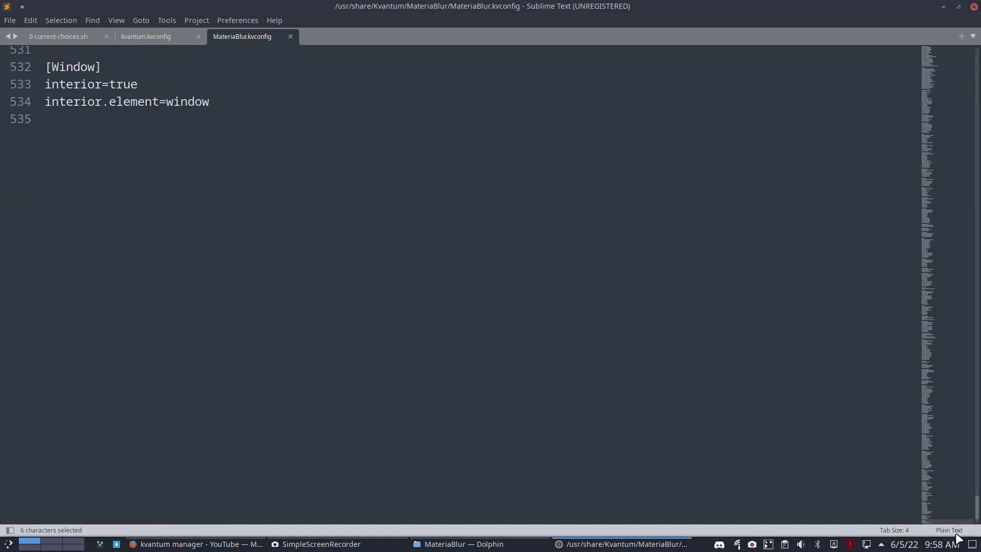
left_click(975, 8)
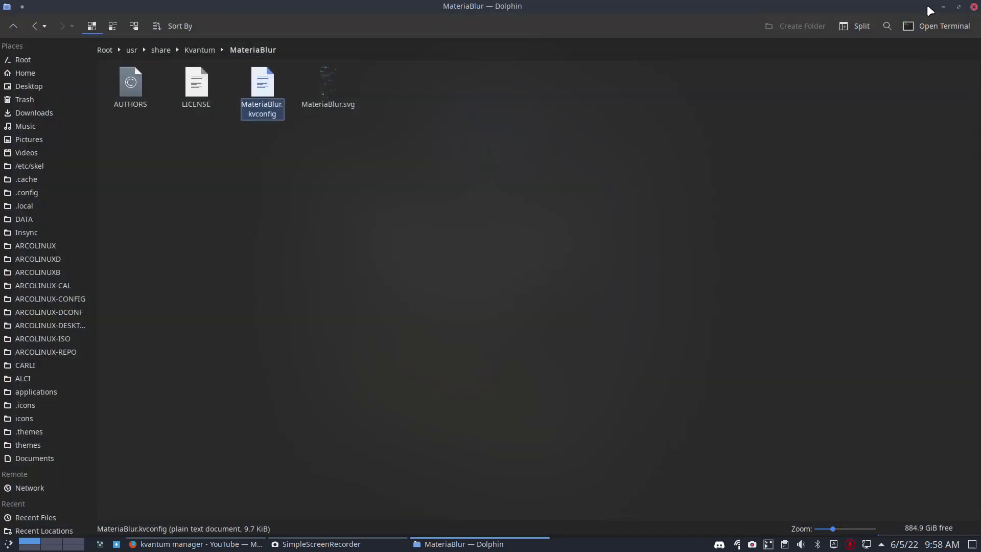
Un-maximize Dolphin's MateriaBlur window and launch System Settings from the application list.
left_click_drag(543, 3, 625, 103)
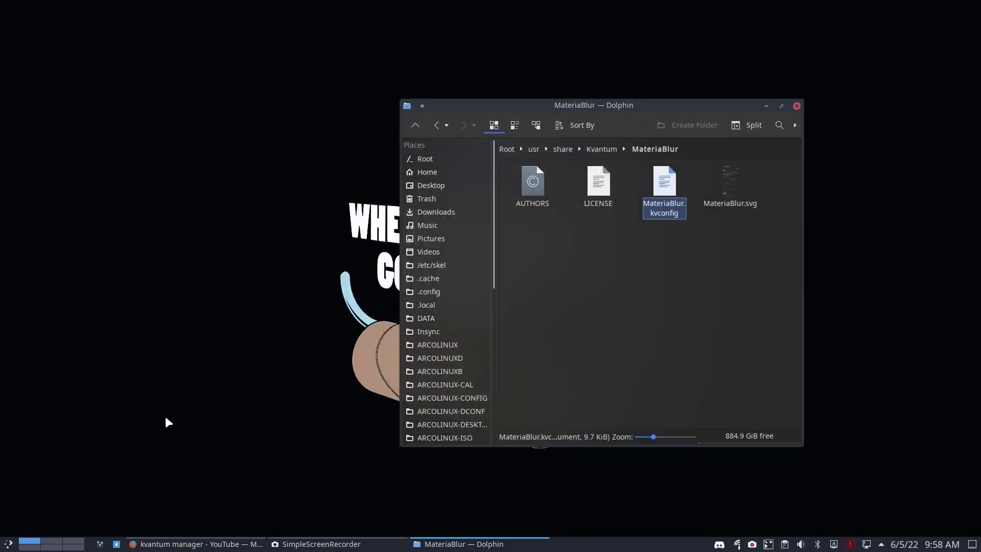
left_click(9, 546)
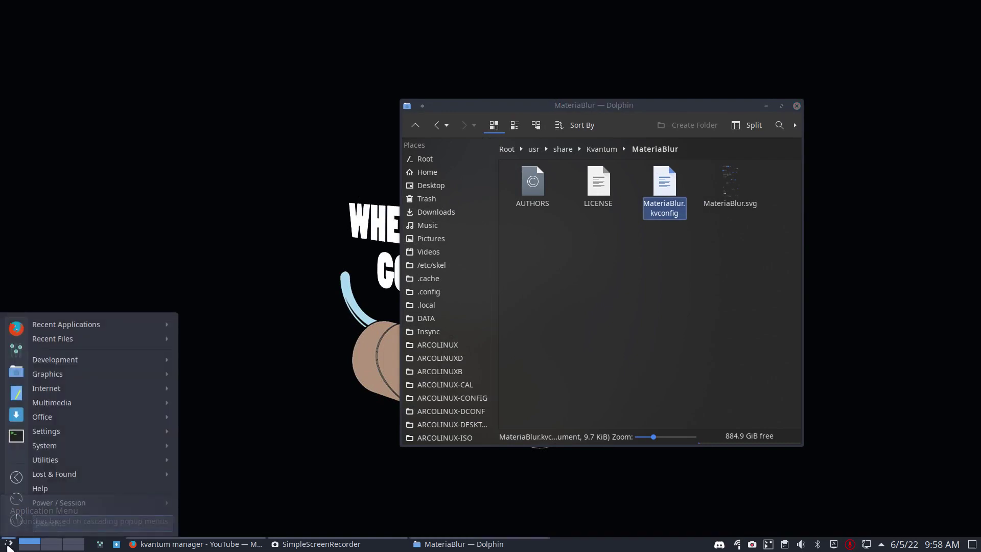
left_click(17, 351)
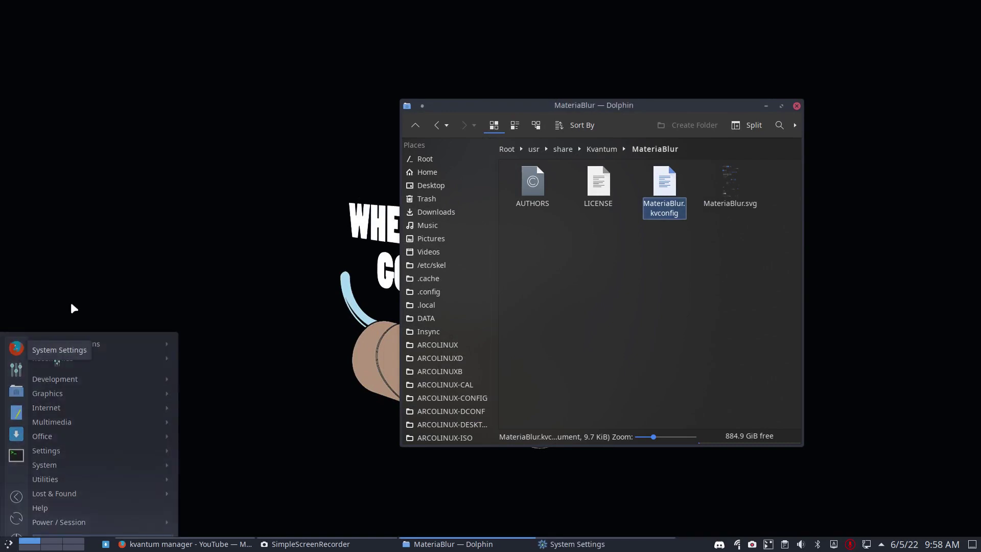
Maximize System Settings and open Appearance, where ArcoLinux Arc Dark Tela is the current Global Theme.
double_click(655, 77)
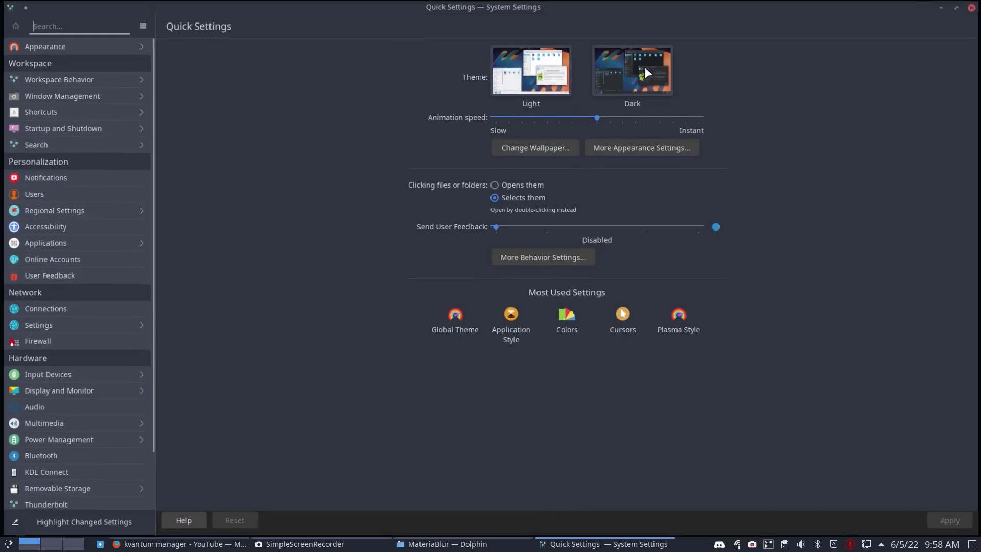
left_click(89, 47)
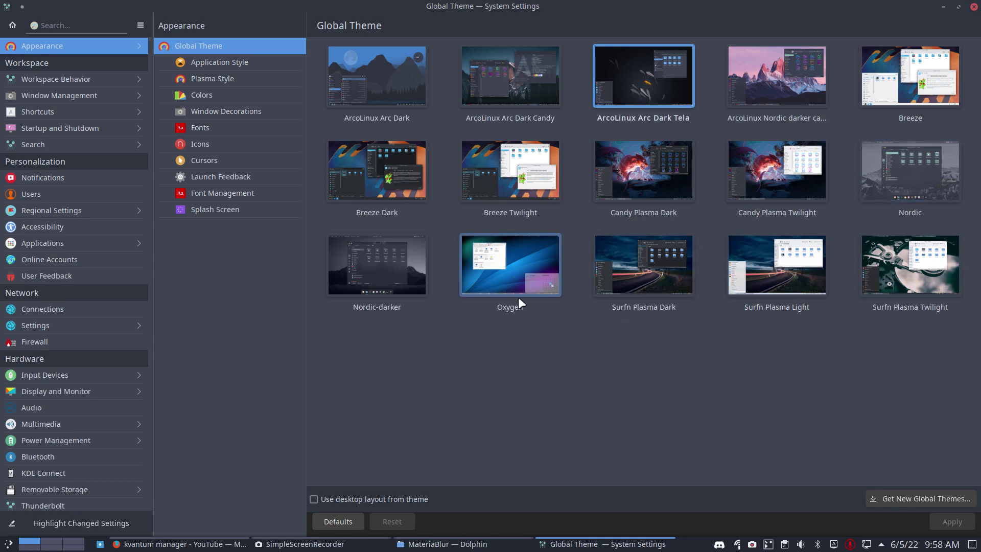
Check the Application Style (kvantum-dark), Plasma Style (Arc Dark) and Colors pages.
left_click(232, 62)
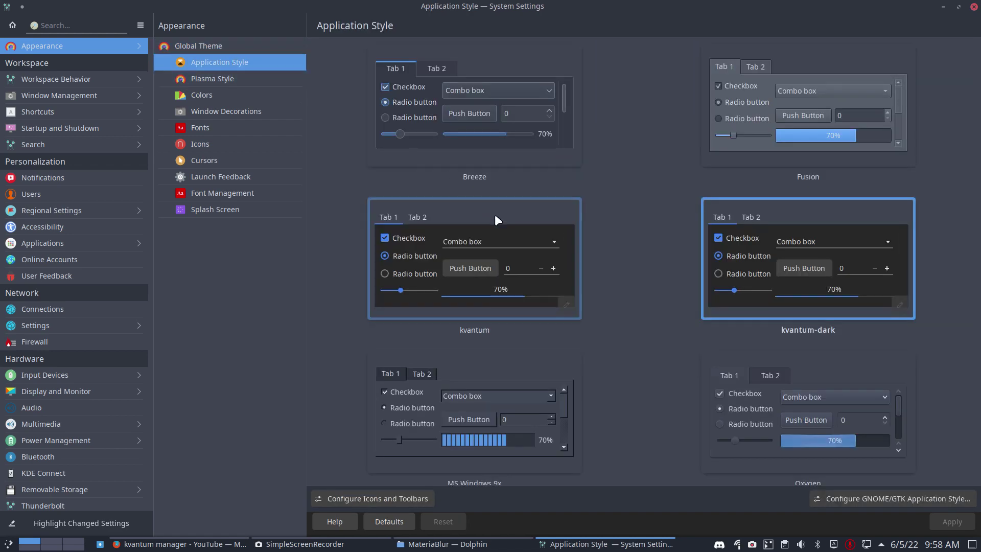
scroll(665, 283, "down", 1)
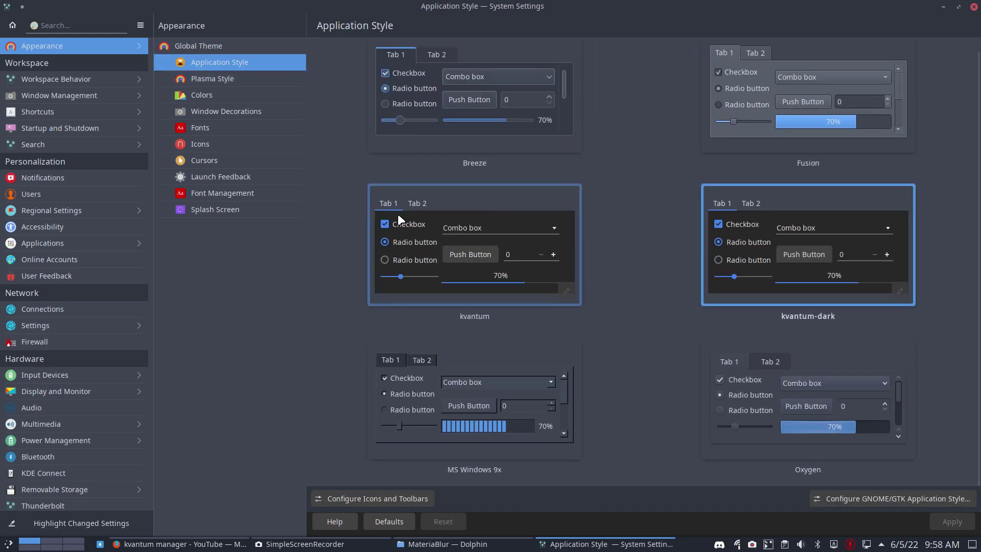
left_click(206, 77)
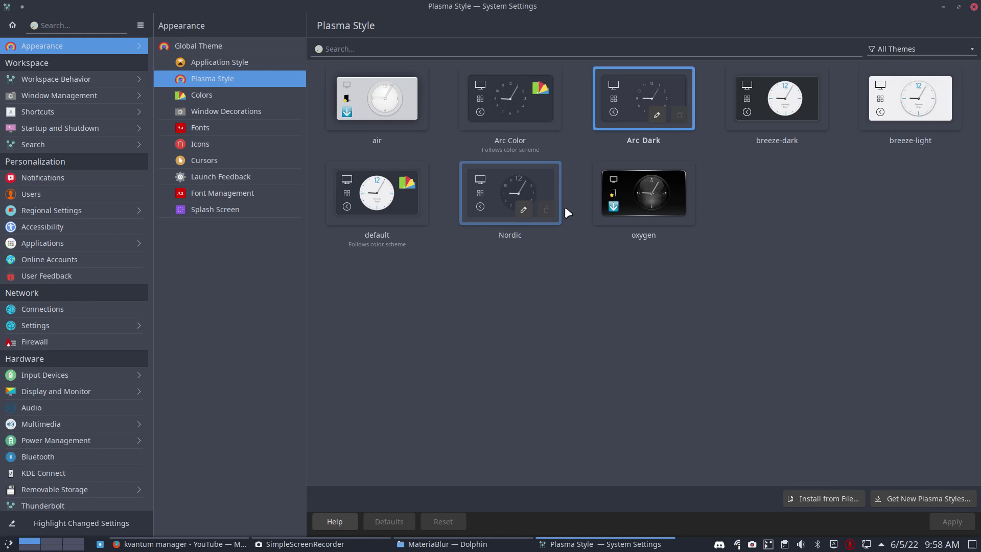
left_click(206, 96)
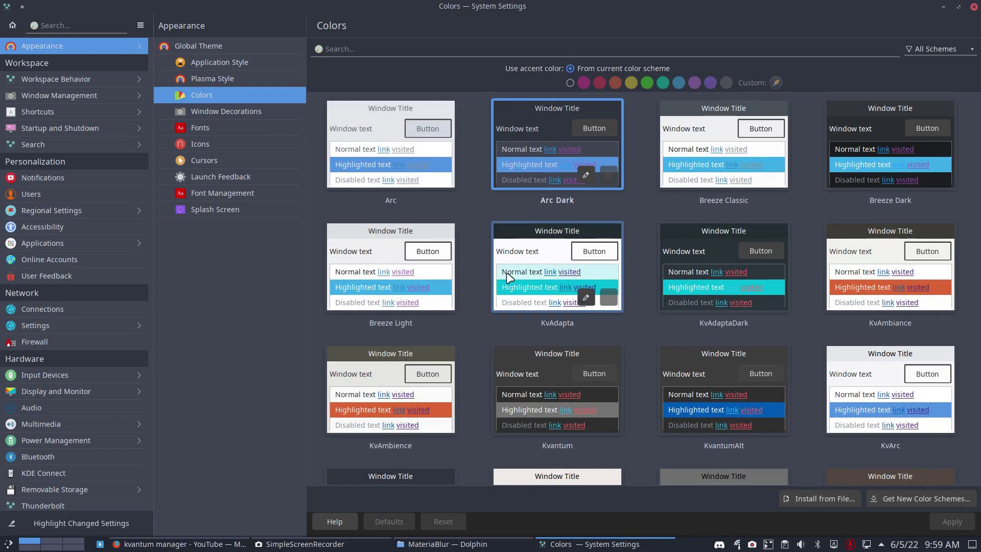
scroll(469, 285, "down", 2)
scroll(469, 285, "down", 3)
scroll(469, 285, "down", 2)
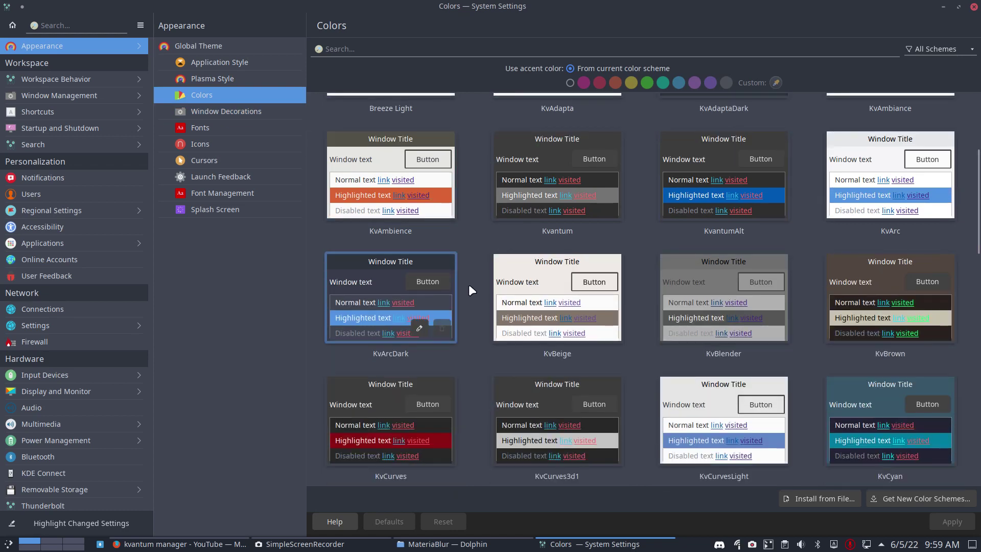
View the Window Decorations, Fonts, Icons and Cursors (Bibata-Modern-Ice) pages, then go back up the Appearance list.
left_click(223, 113)
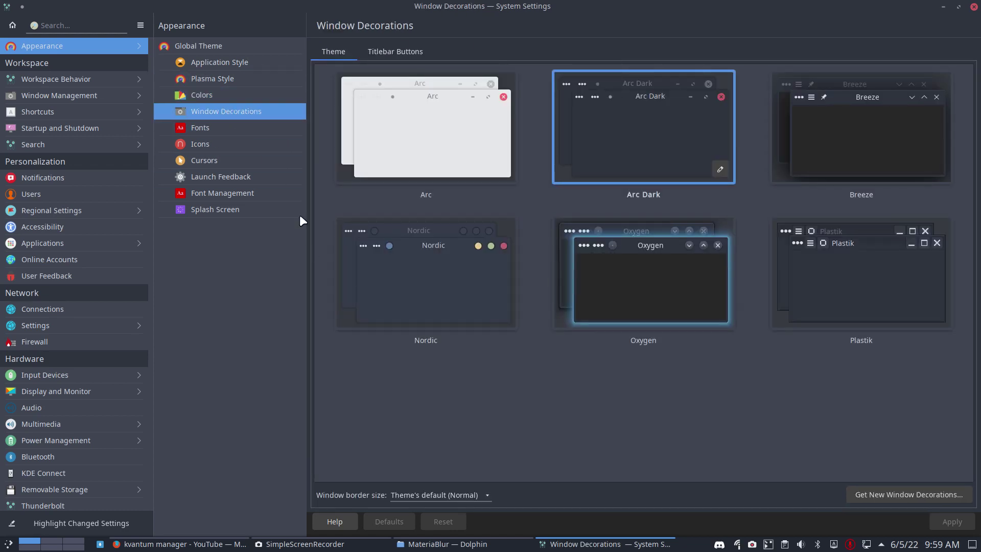
left_click(235, 126)
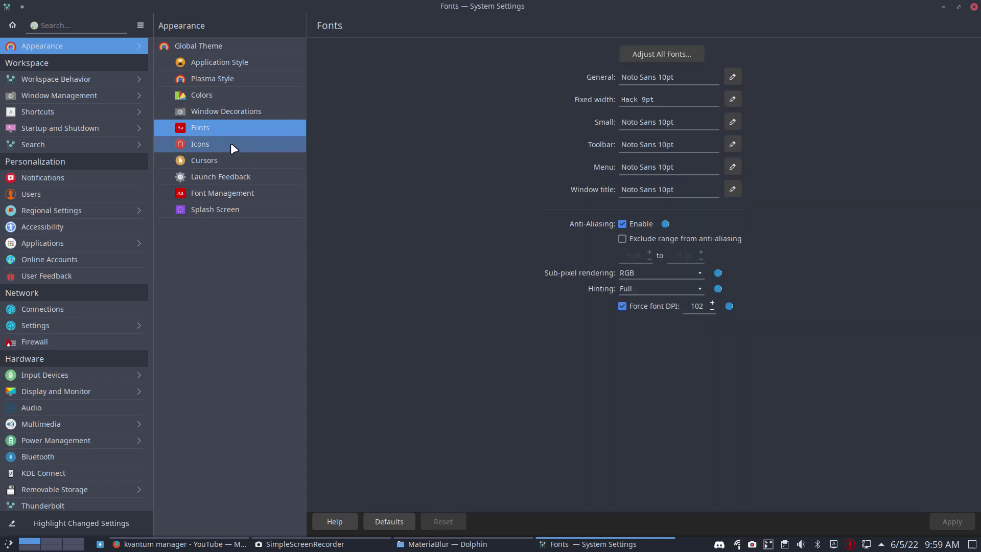
left_click(231, 145)
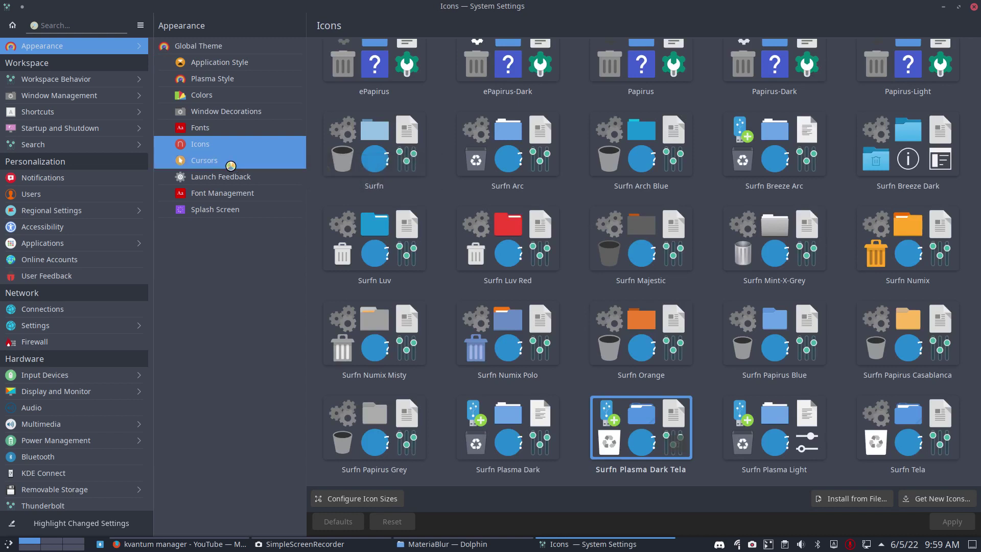
left_click(230, 164)
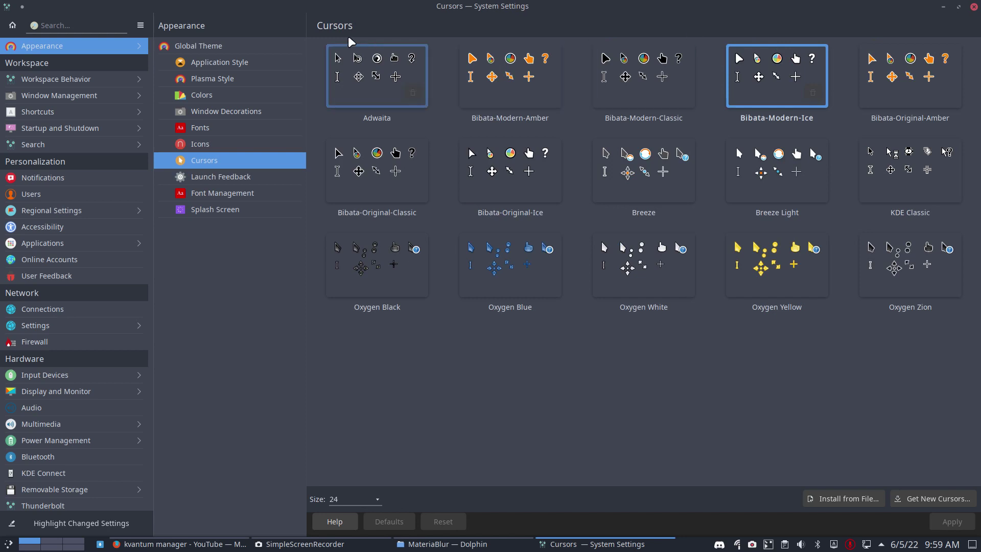
left_click(192, 64)
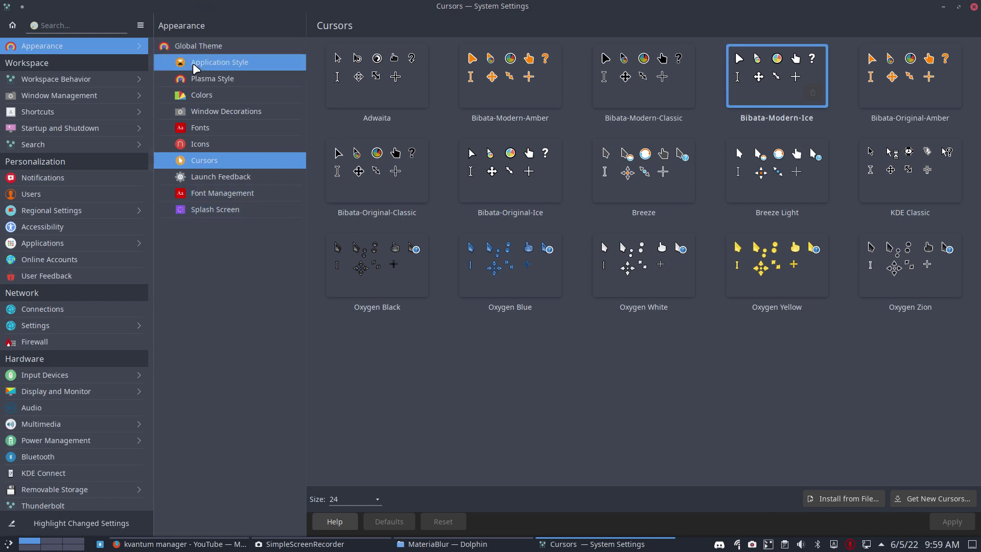
scroll(554, 208, "down", 1)
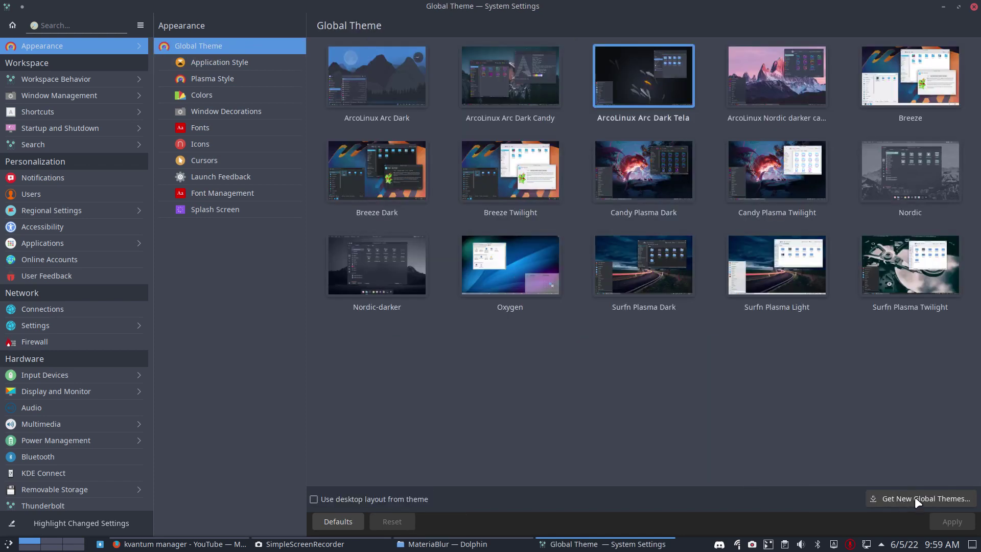
Reopen the Colors schemes and place a smaller System Settings window beside Dolphin's MateriaBlur folder.
left_click(213, 95)
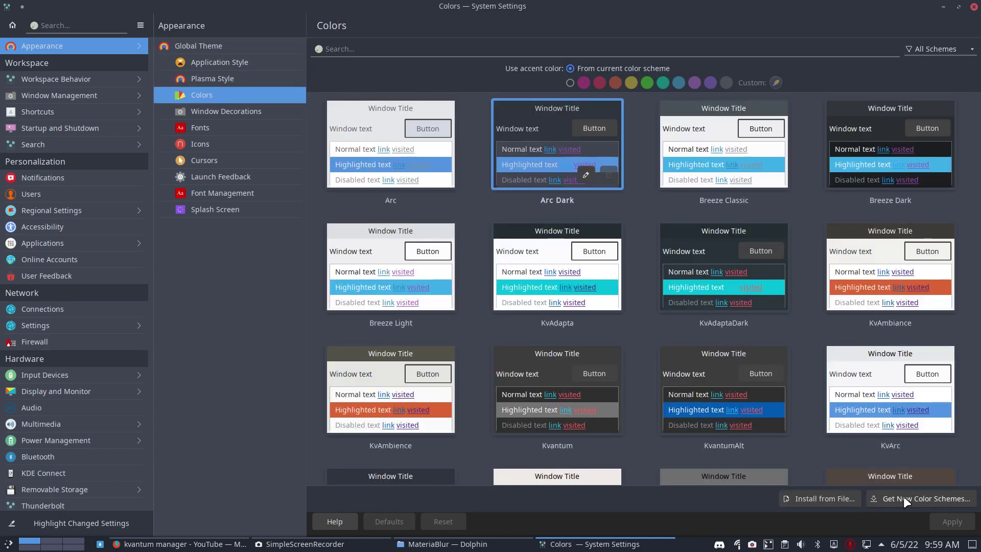
scroll(812, 346, "down", 3)
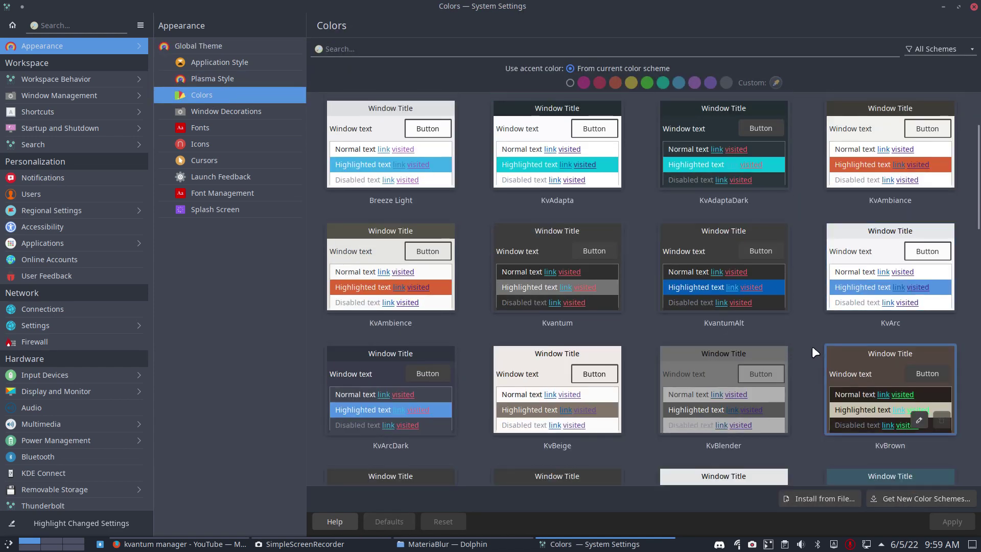
scroll(812, 346, "down", 3)
scroll(812, 346, "down", 3)
scroll(812, 346, "down", 1)
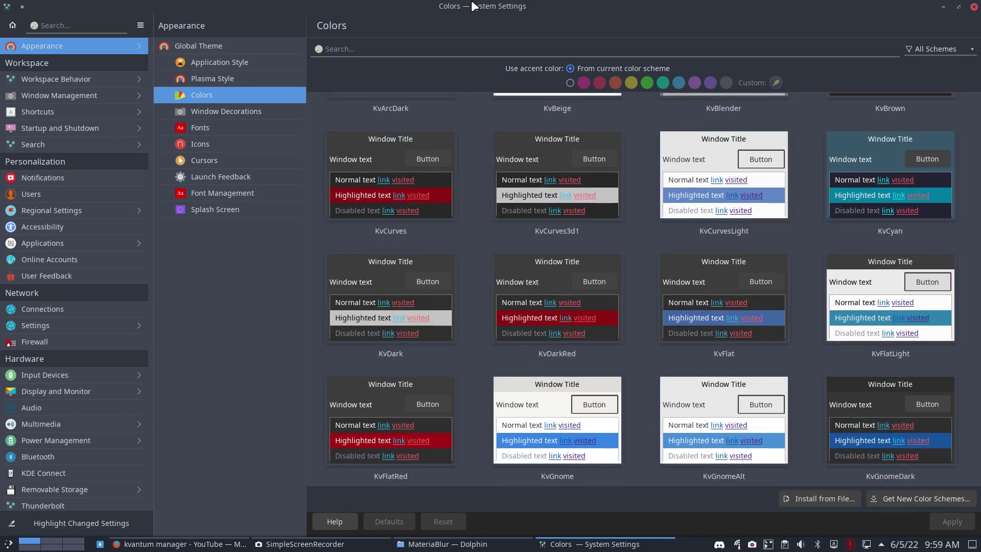
left_click_drag(466, 2, 367, 23)
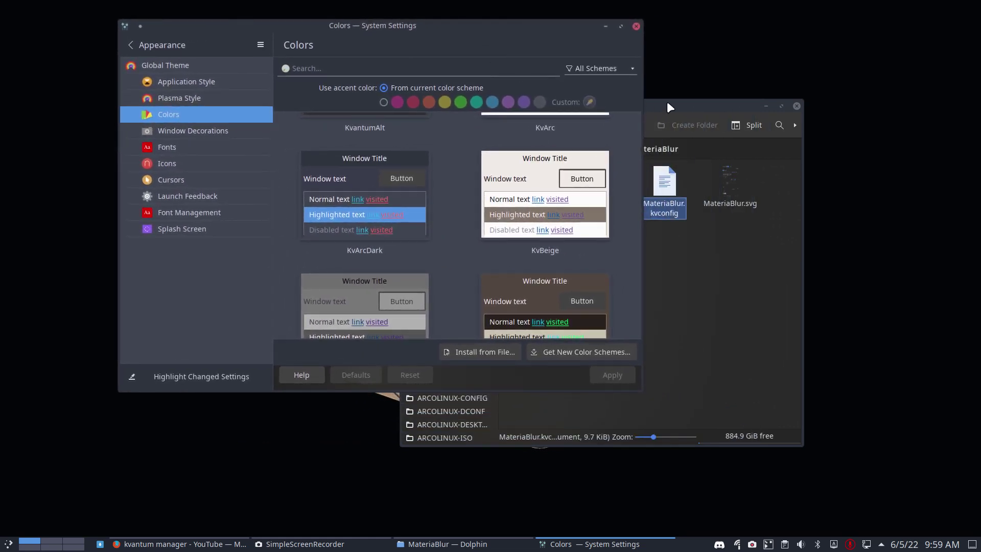
left_click_drag(670, 107, 792, 136)
left_click(391, 27)
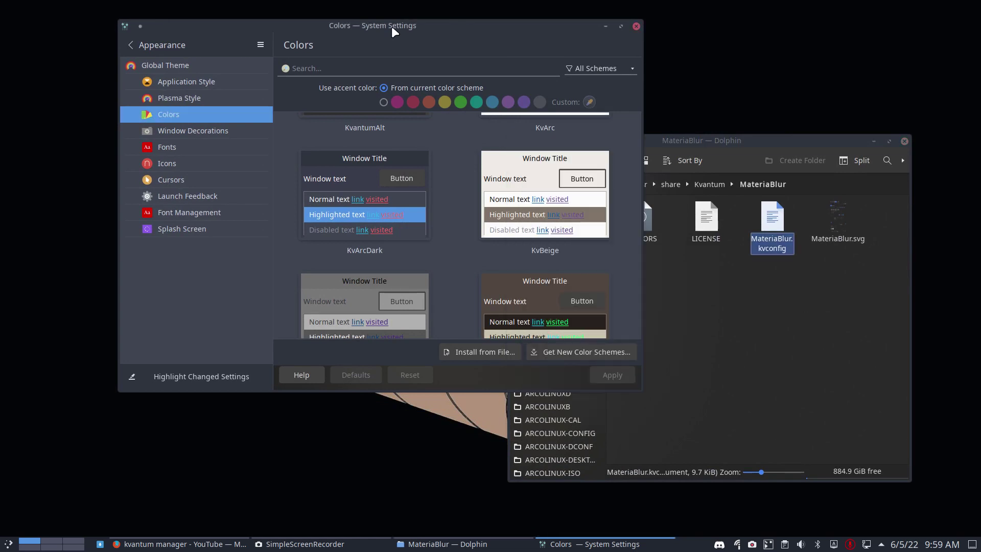